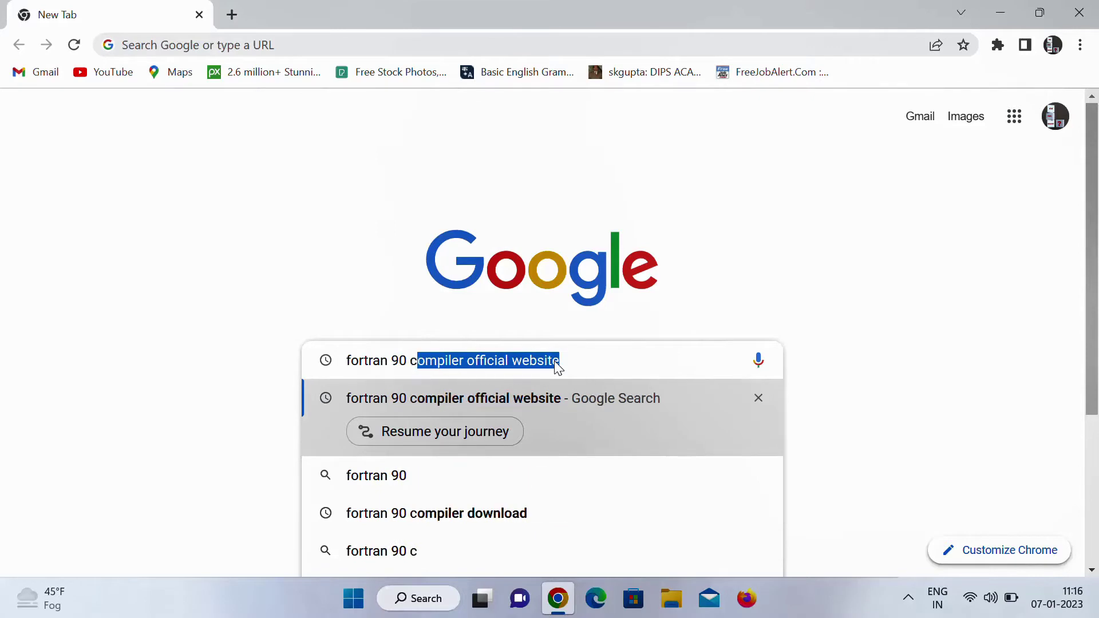
# Search Google for "fortran 90 compiler official website" and open the Compilers page of fortran-lang.org
pyautogui.write('er')
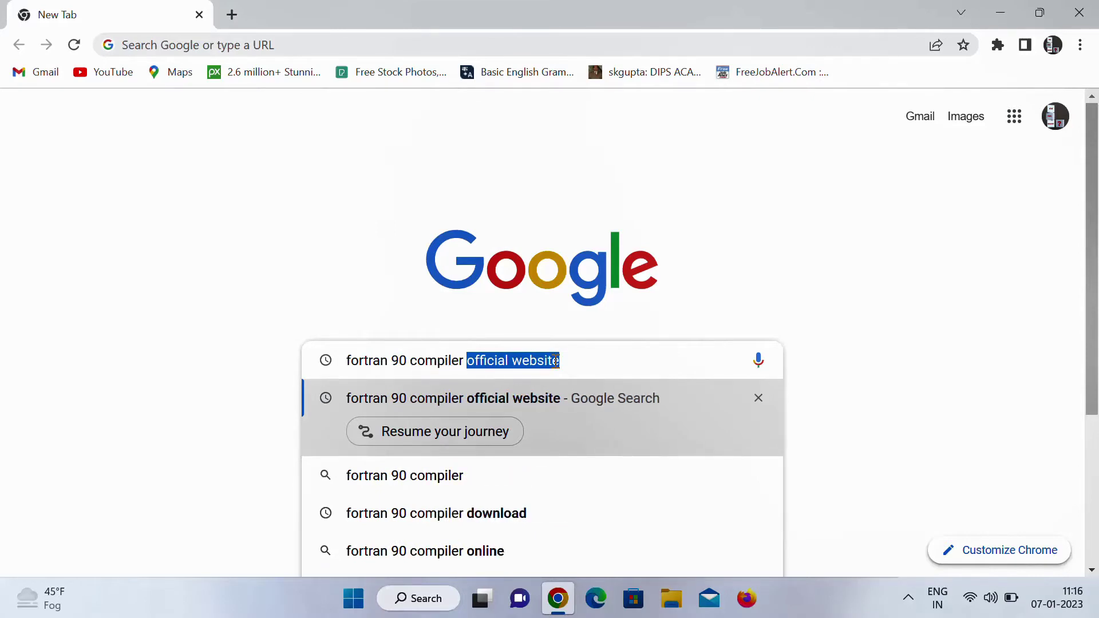
pyautogui.press('Right')
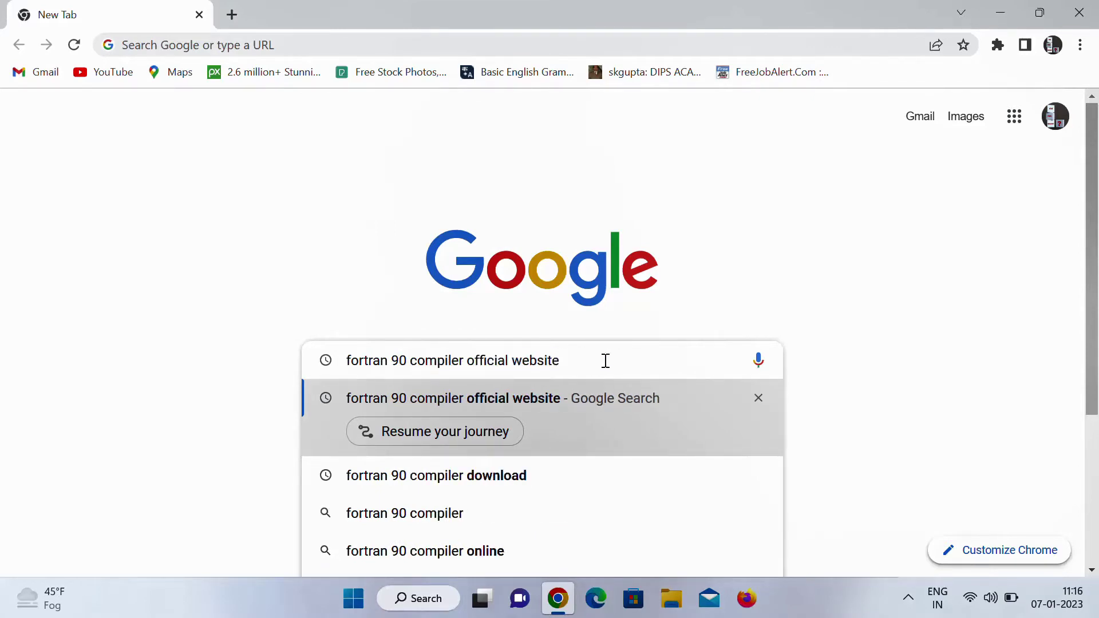
pyautogui.press('Return')
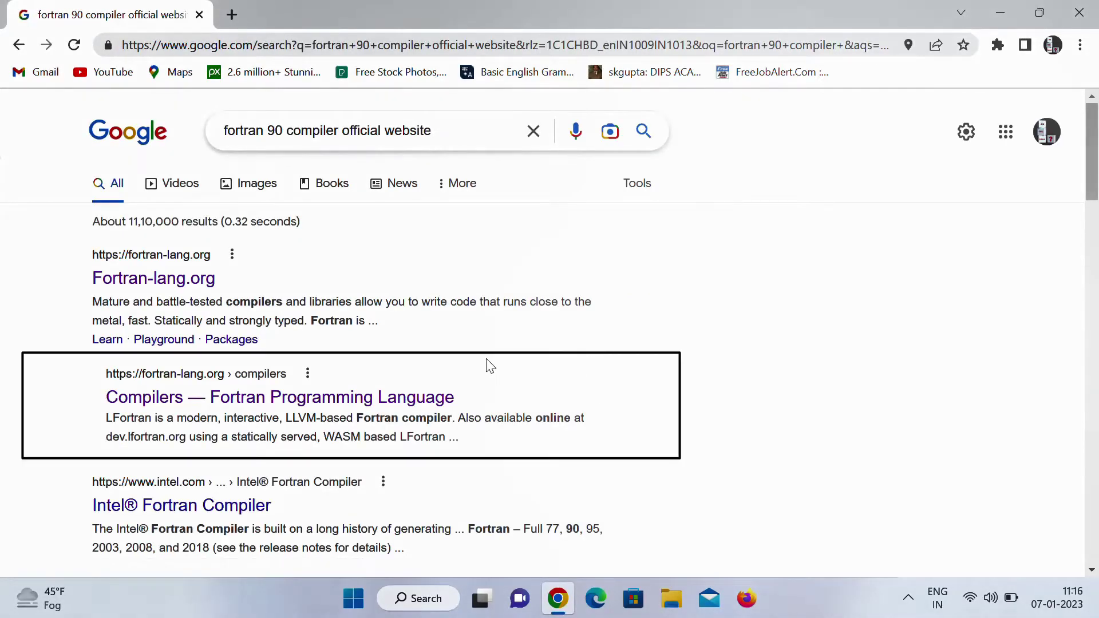
pyautogui.click(148, 399)
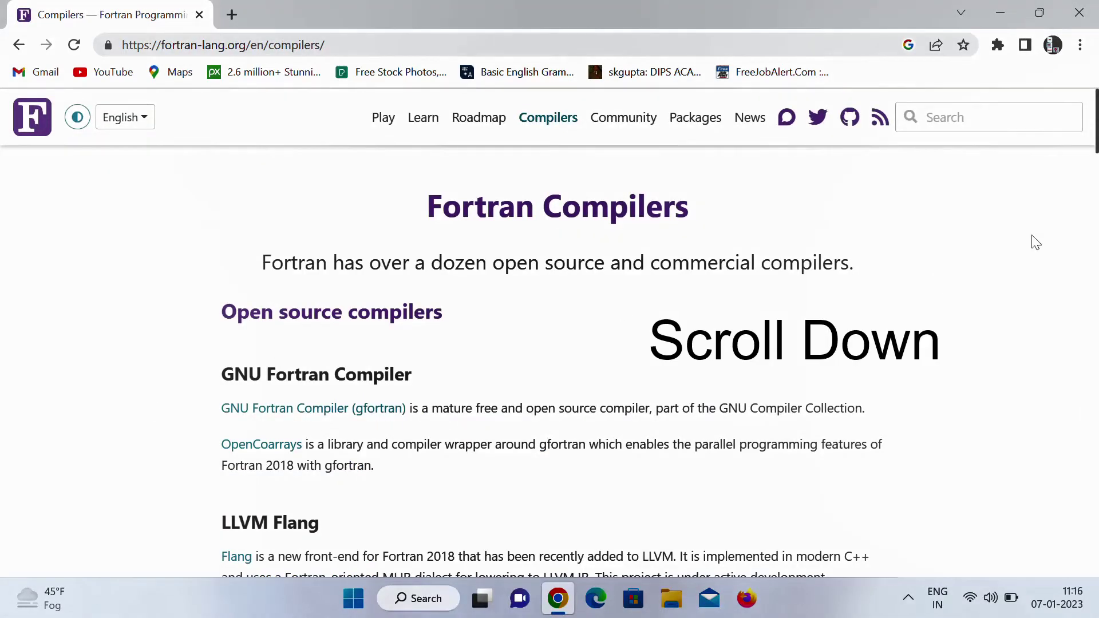
# Open the Silverfrost FTN95 site from the list of commercial compilers and go to its Personal edition page
pyautogui.moveTo(1097, 140); pyautogui.dragTo(1096, 492)
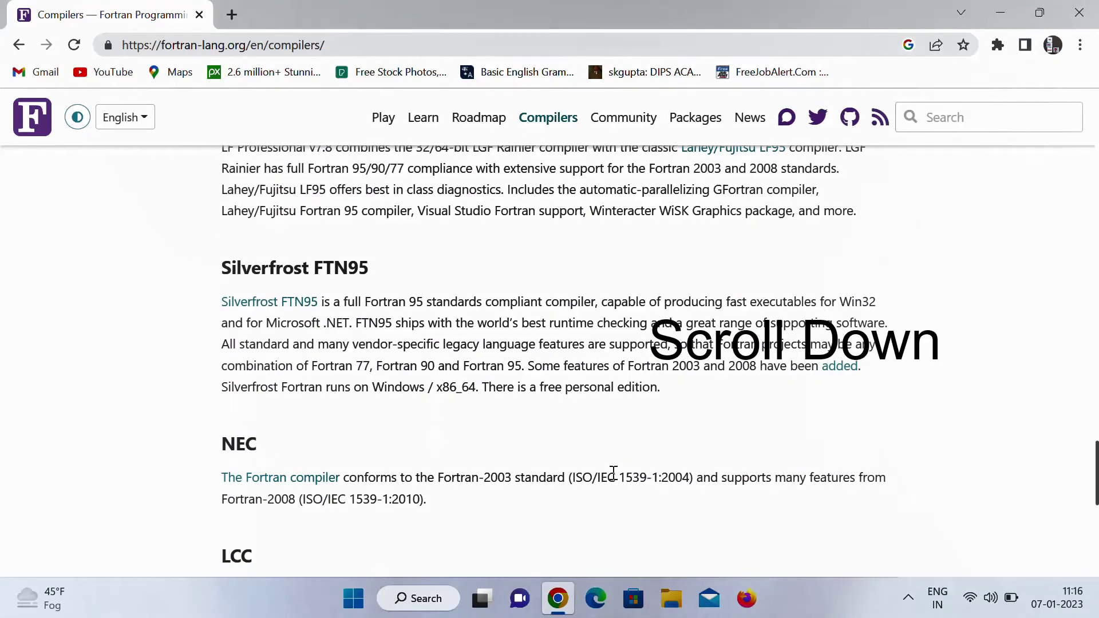
pyautogui.click(257, 310)
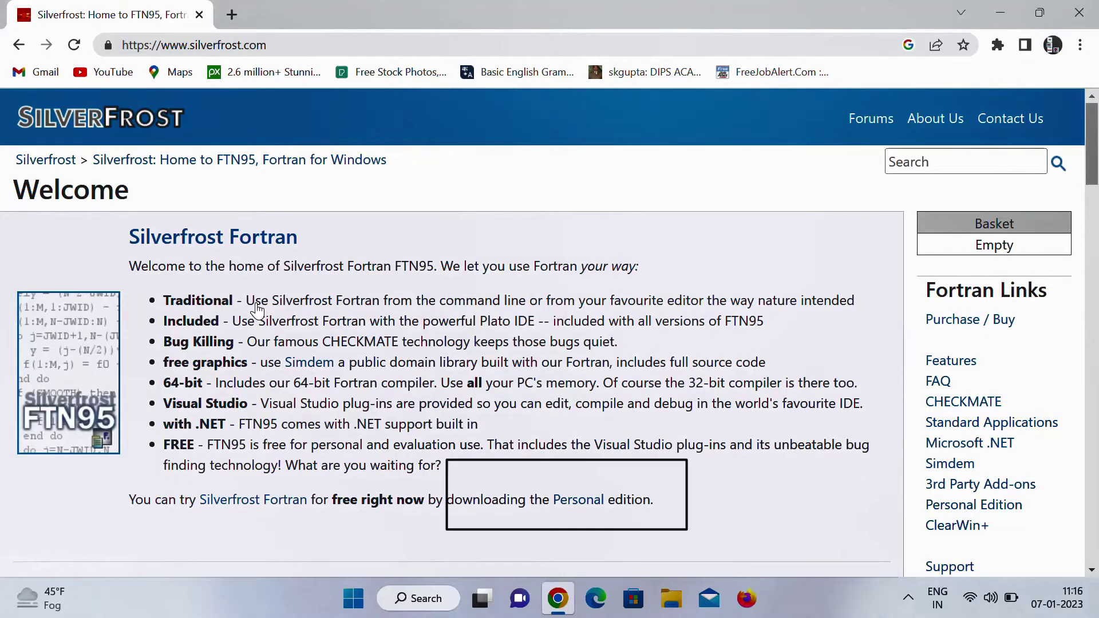
pyautogui.click(584, 503)
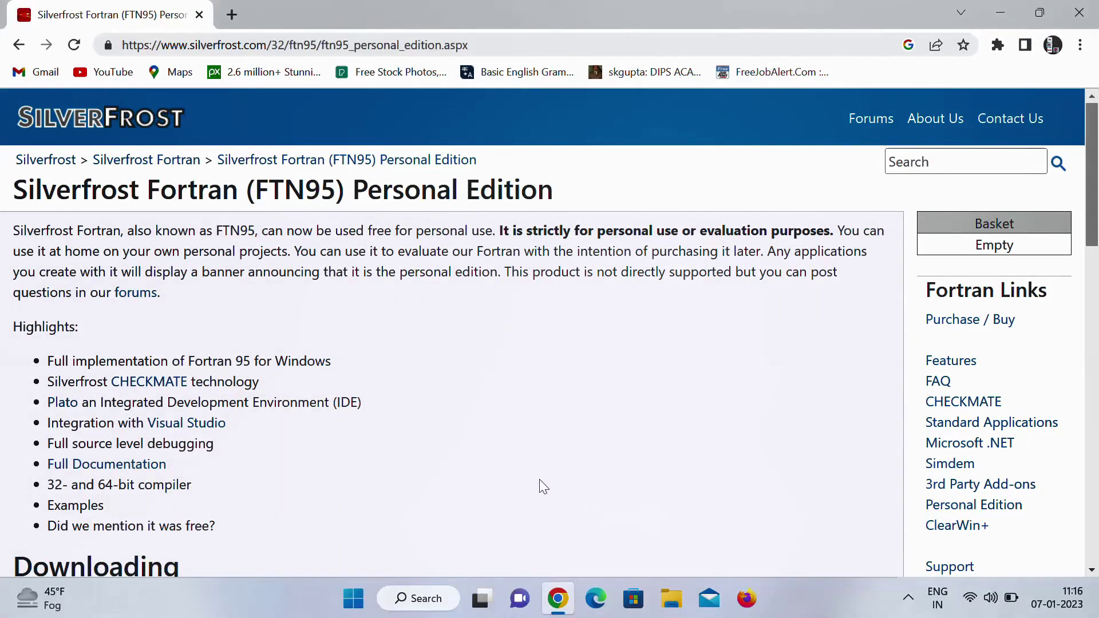
# Download the FTN95 Personal Edition version 8.90 installer
pyautogui.scroll(-2, 540, 481)
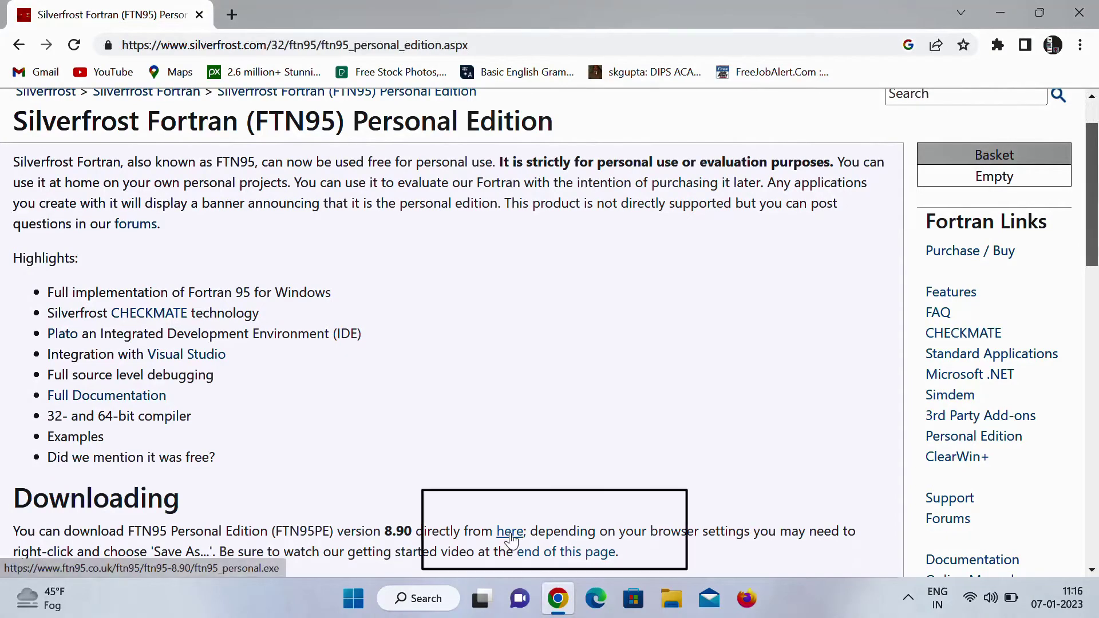
pyautogui.scroll(-1, 511, 538)
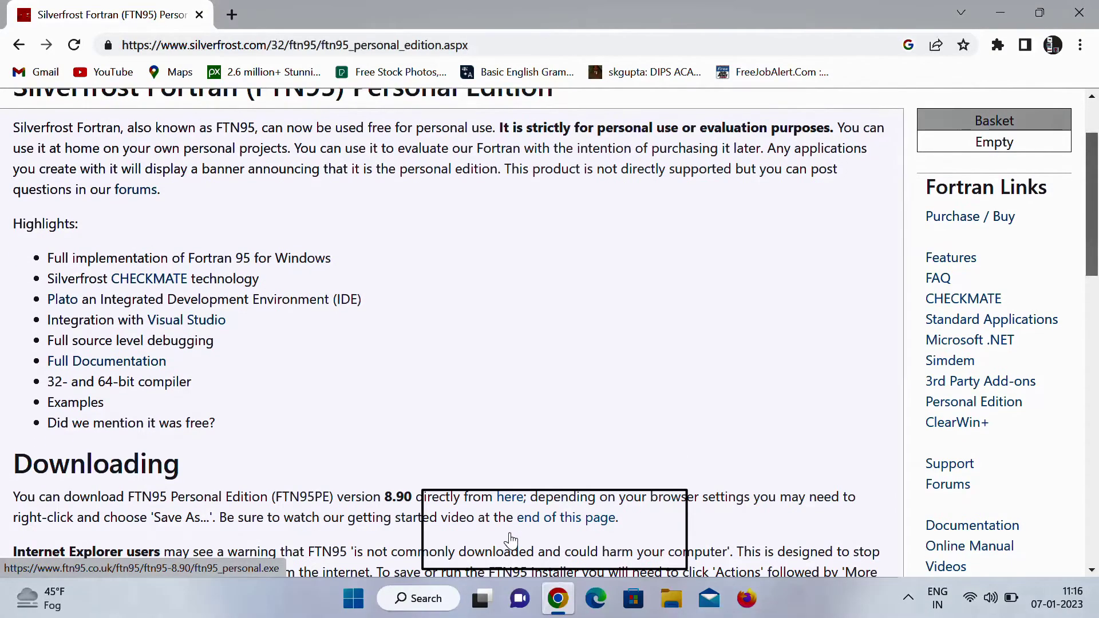
pyautogui.click(514, 505)
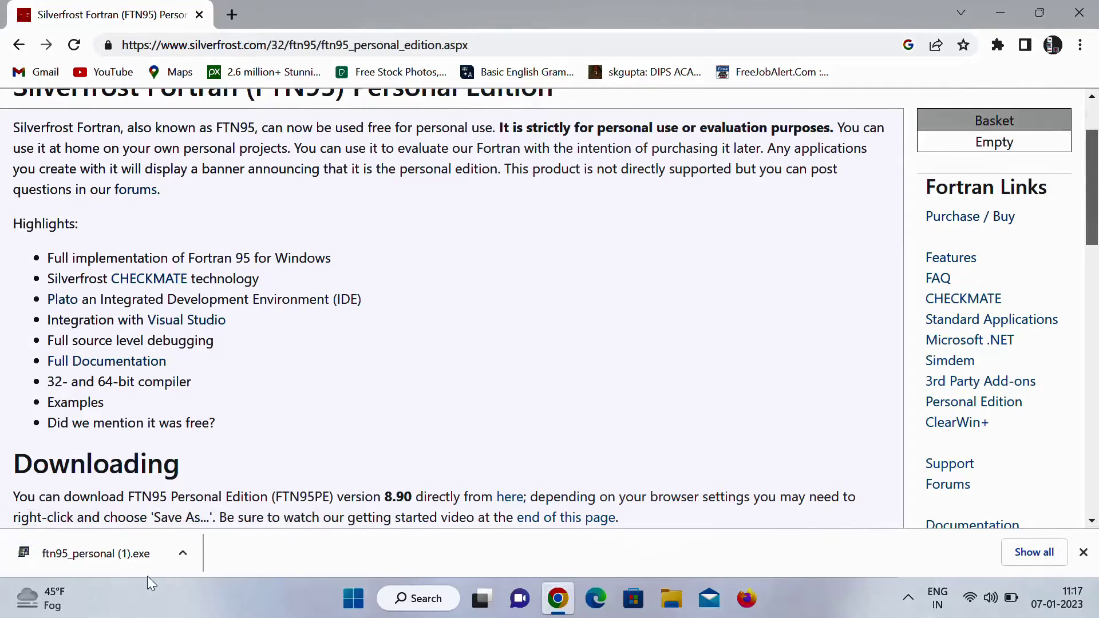
# Run the downloaded FTN95 Personal Edition installer and accept its license agreement
pyautogui.doubleClick(83, 557)
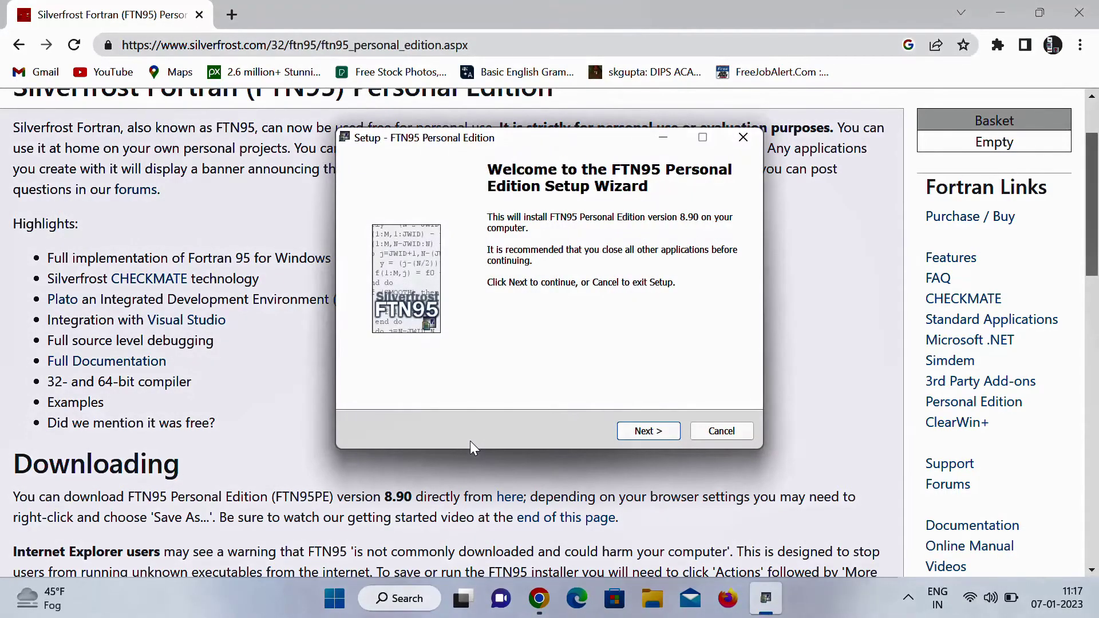
pyautogui.click(655, 430)
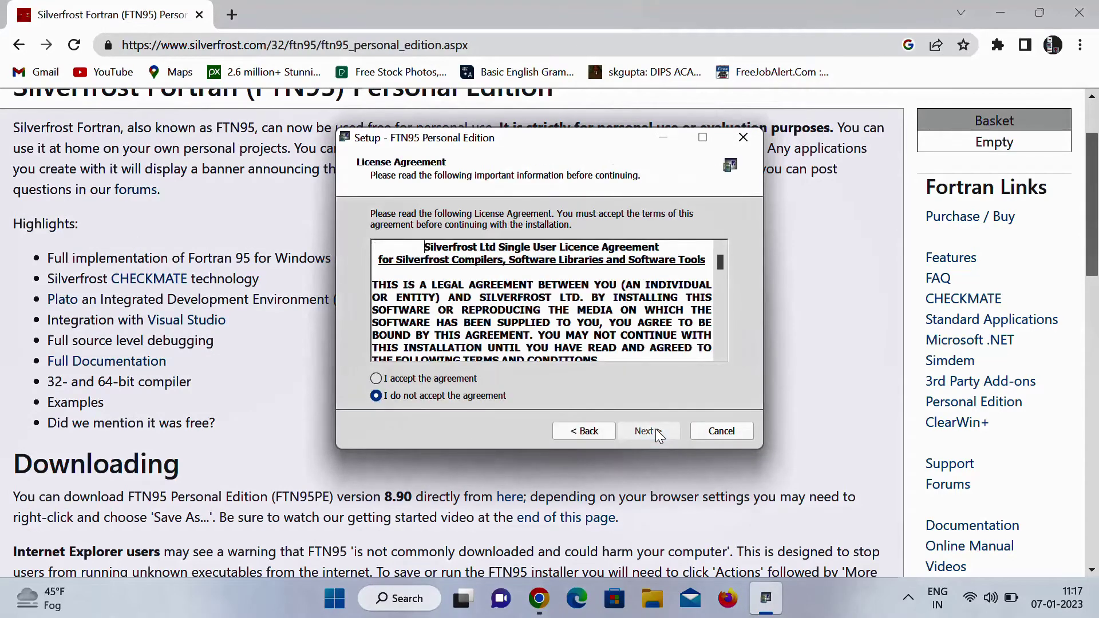
pyautogui.click(445, 380)
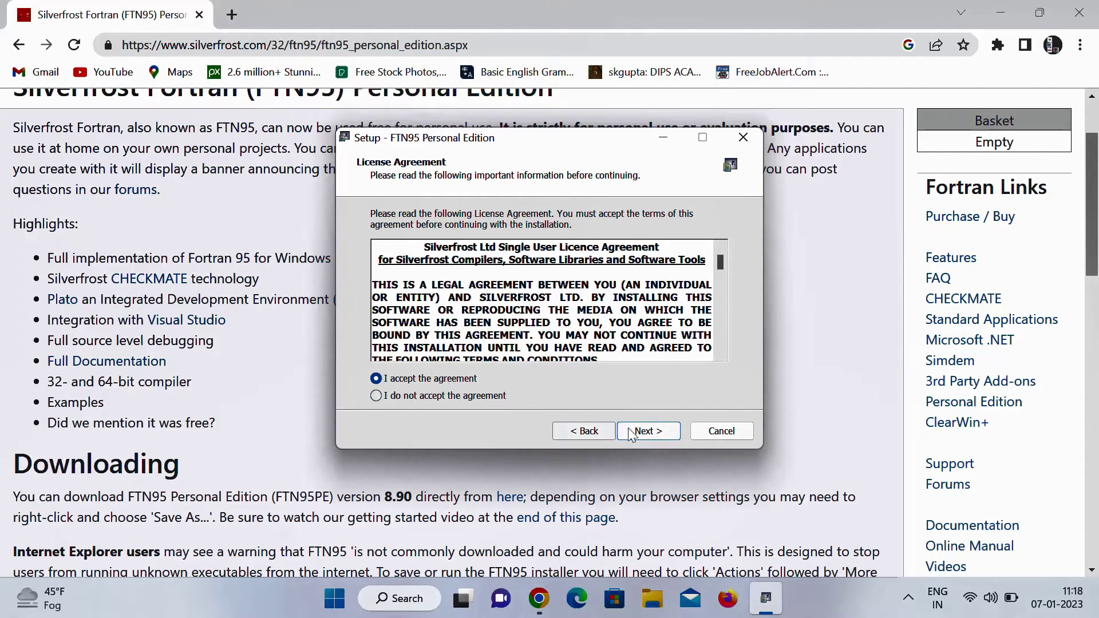
pyautogui.click(648, 435)
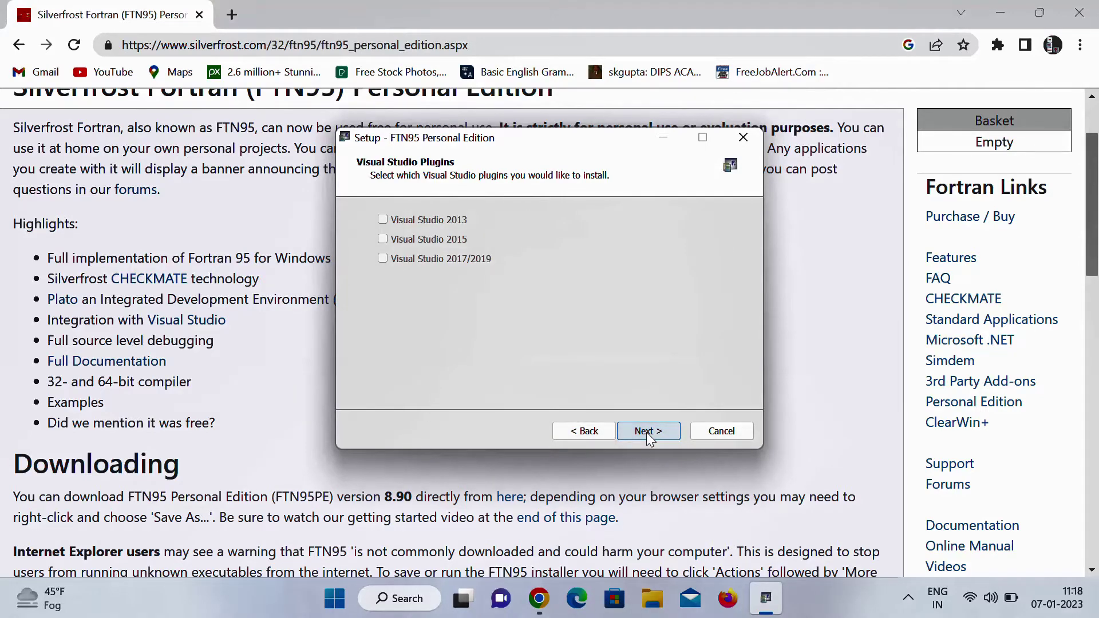
# Install FTN95 without Visual Studio plugins into C:\Program Files (x86)\Silverfrost\FTN95 and finish the setup wizard
pyautogui.click(648, 435)
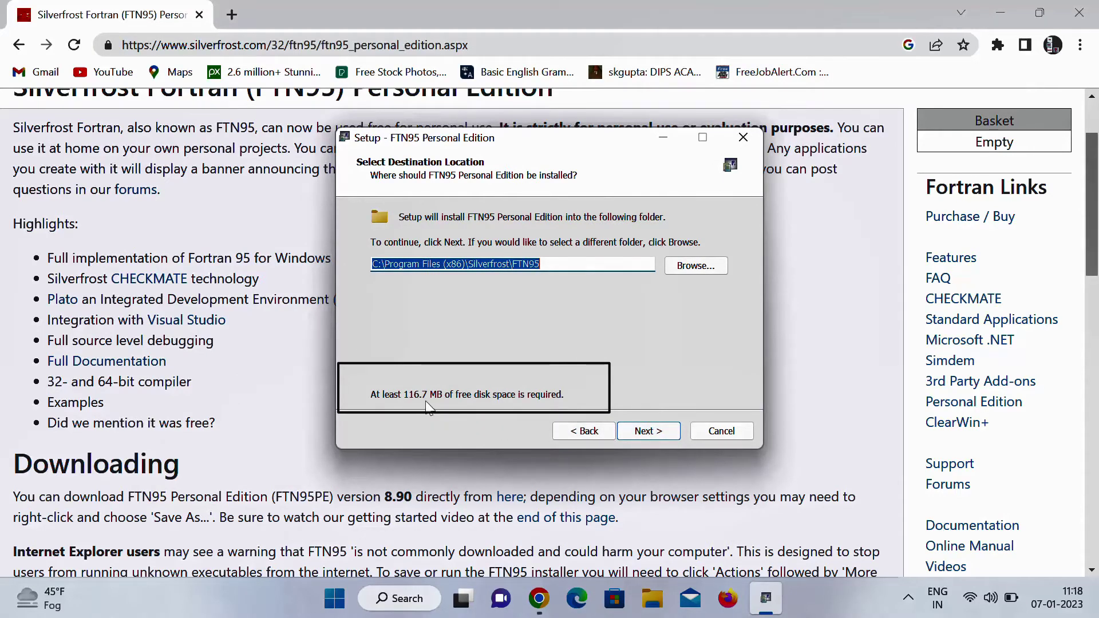
pyautogui.click(648, 431)
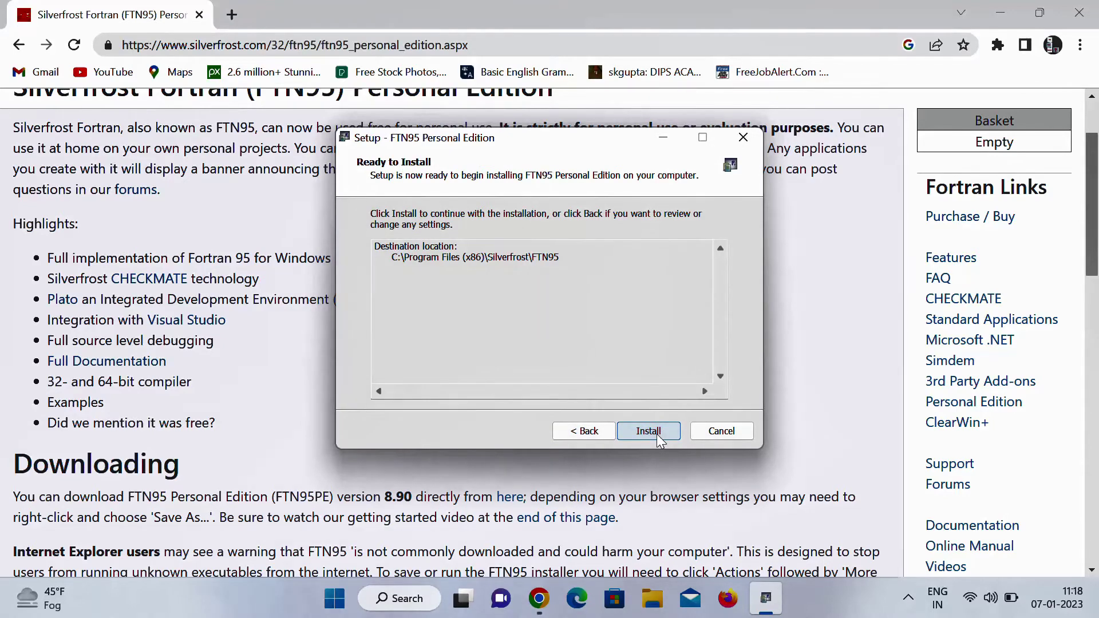
pyautogui.click(657, 434)
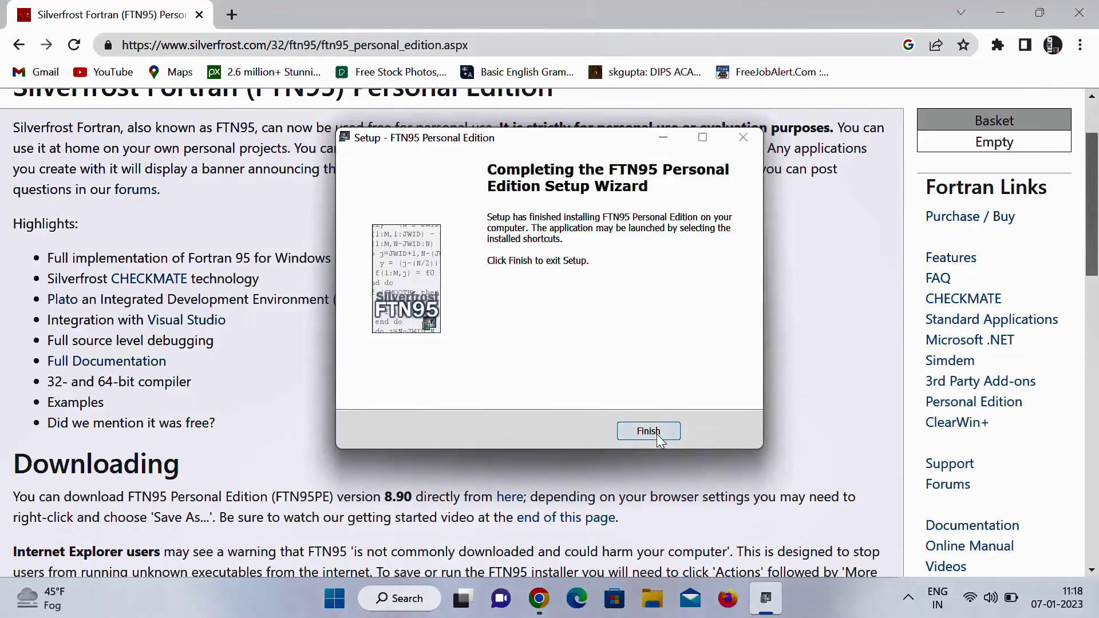
pyautogui.click(649, 431)
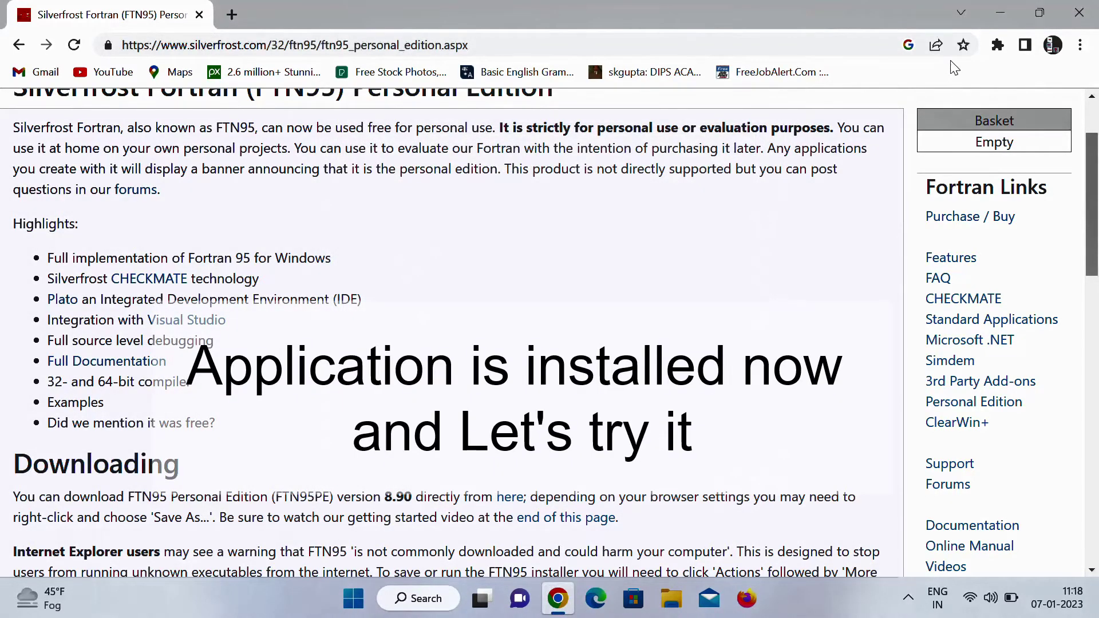
# Minimize the browser and launch Plato from the FTN95 folder among the installed apps
pyautogui.click(998, 13)
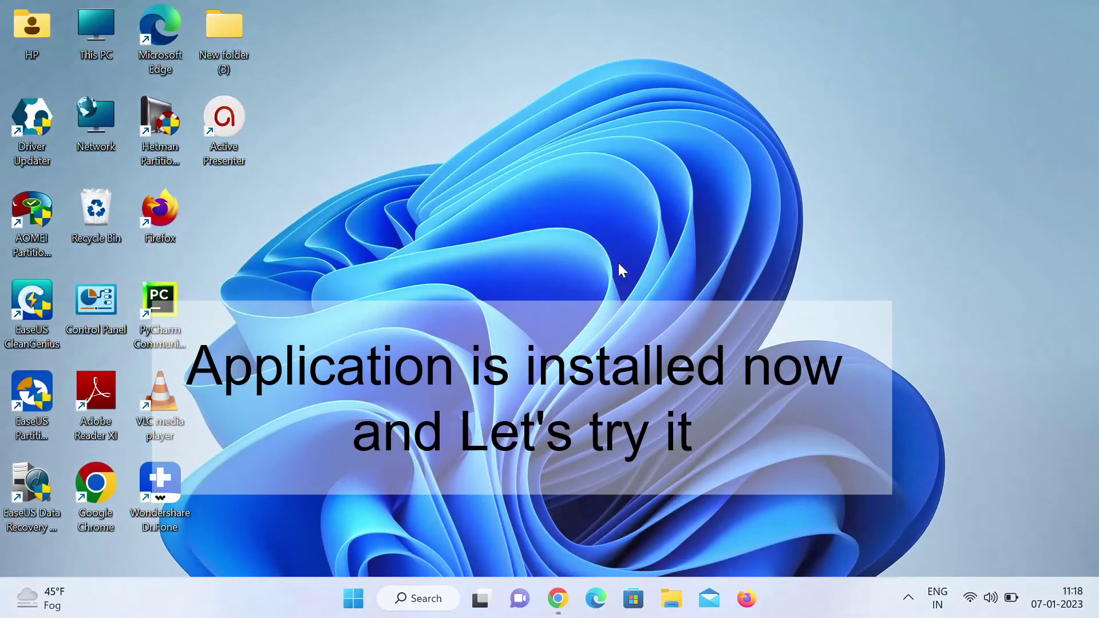
pyautogui.click(361, 608)
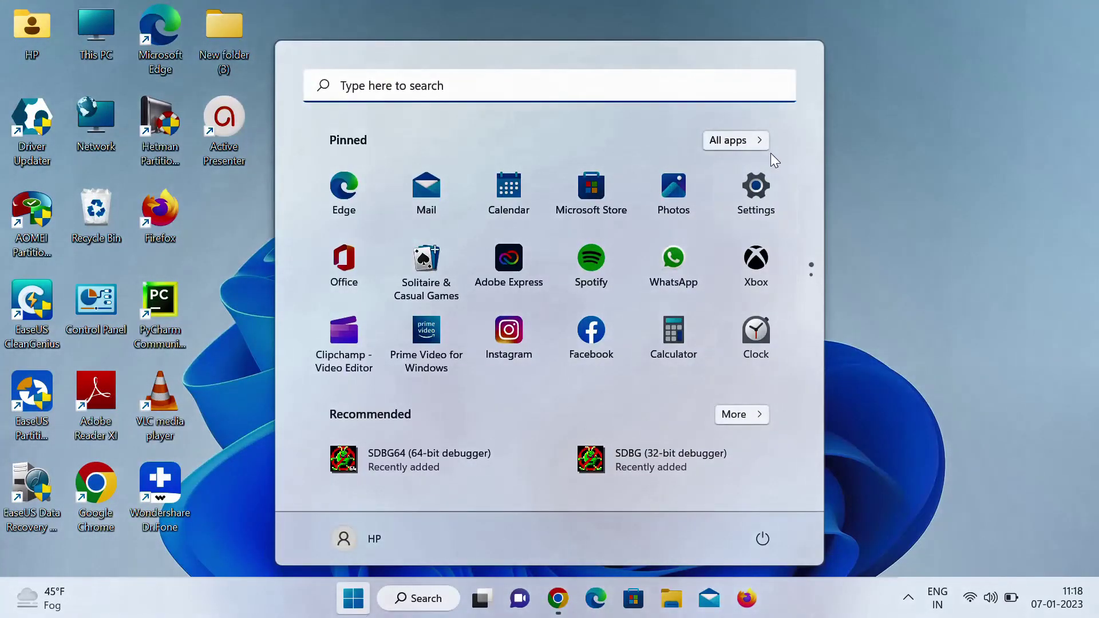
pyautogui.click(757, 139)
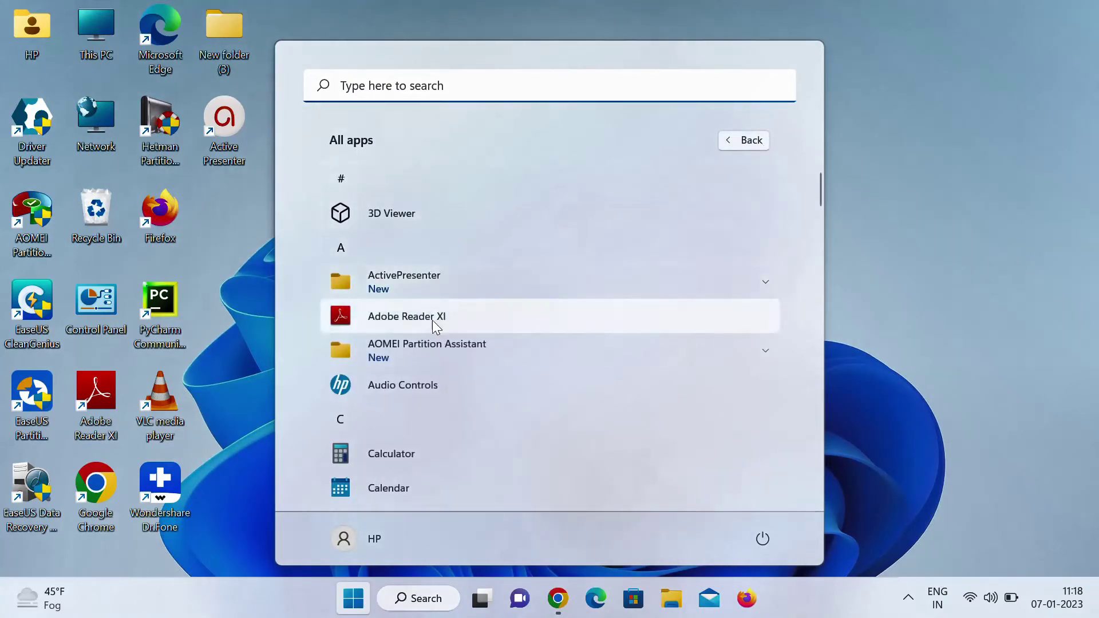
pyautogui.click(345, 246)
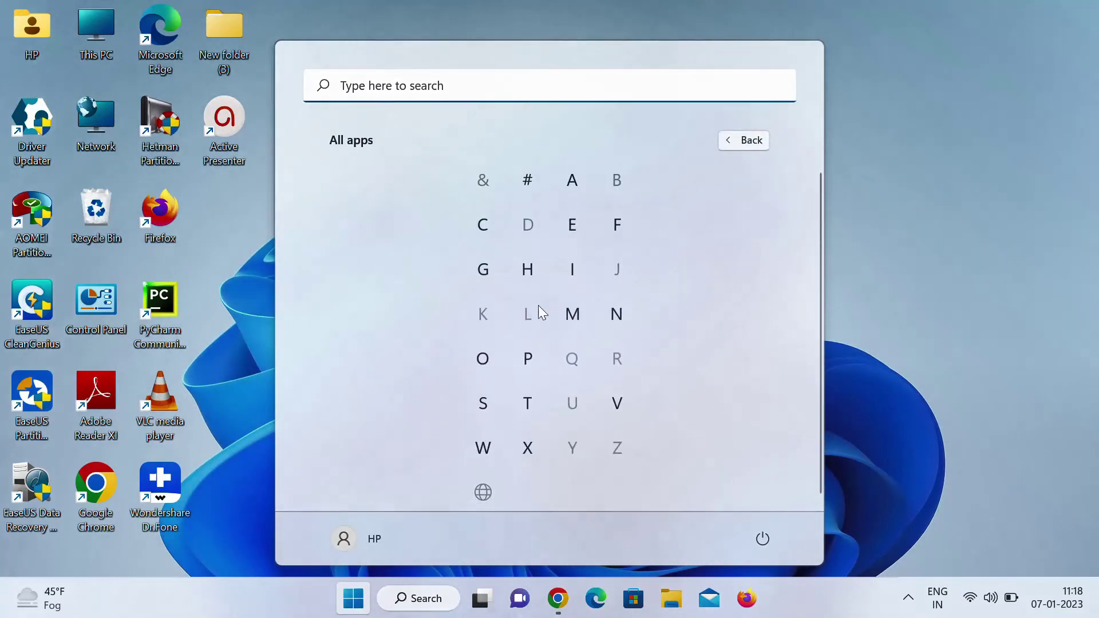
pyautogui.click(481, 401)
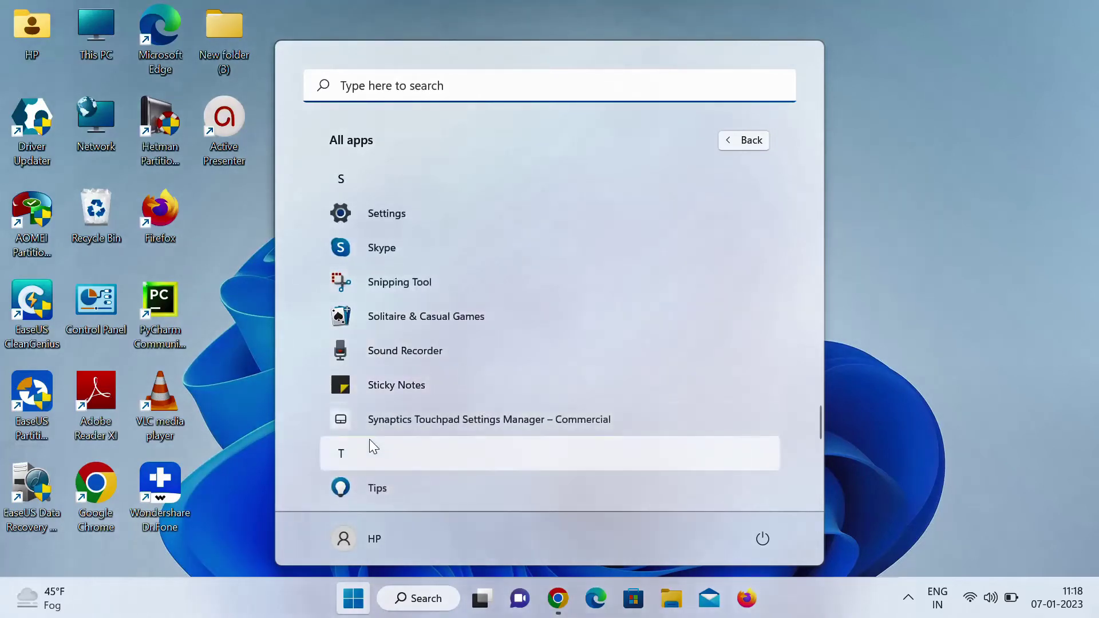
pyautogui.click(350, 448)
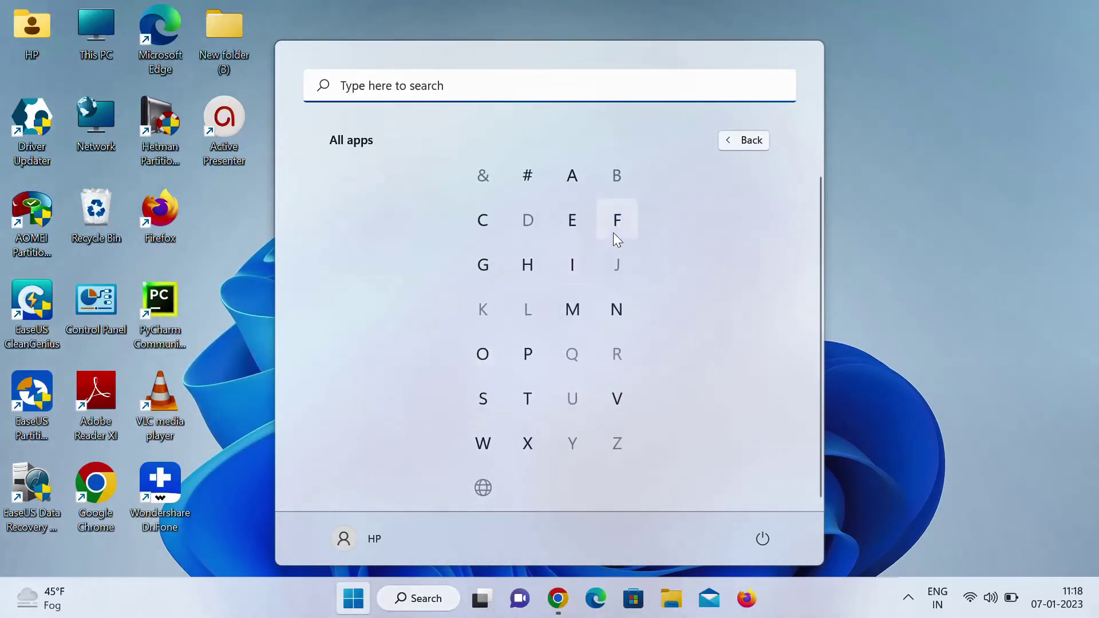
pyautogui.click(614, 228)
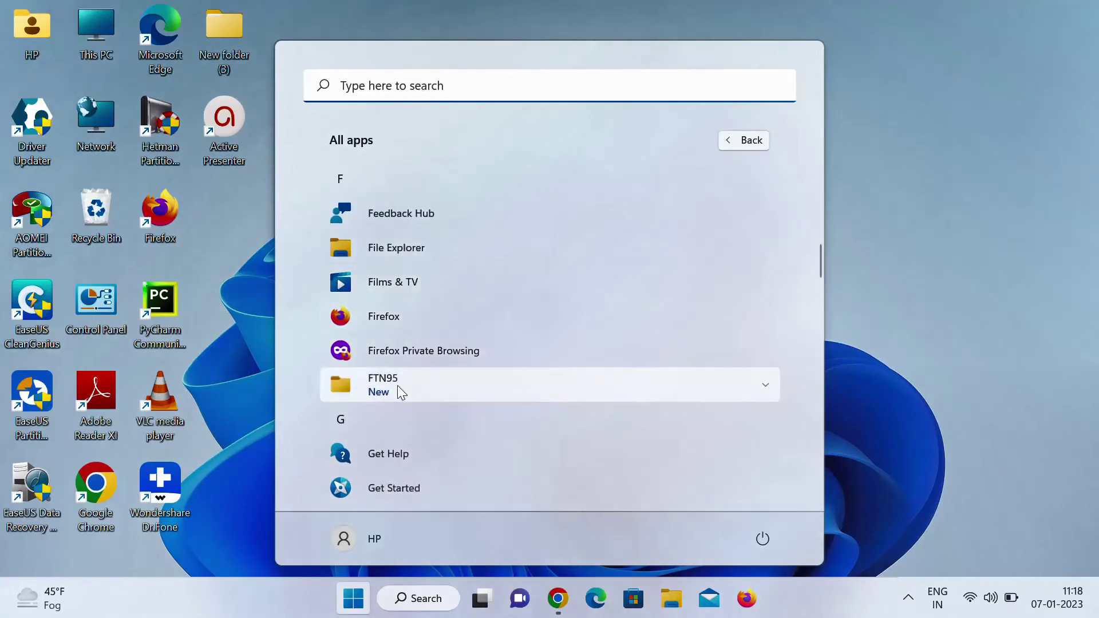
pyautogui.click(397, 385)
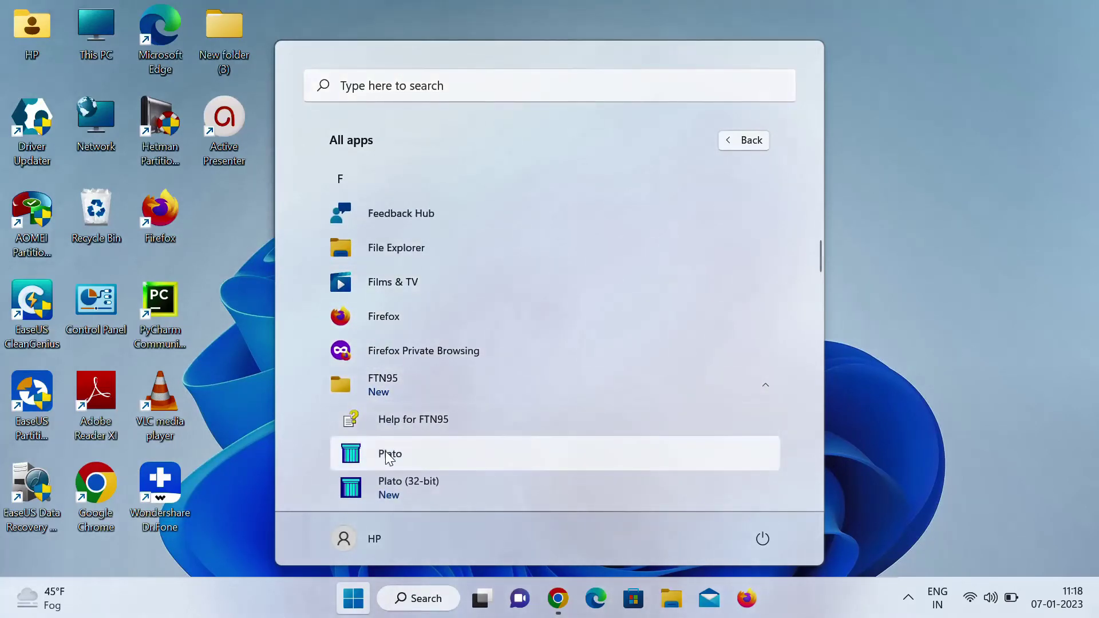
pyautogui.click(388, 455)
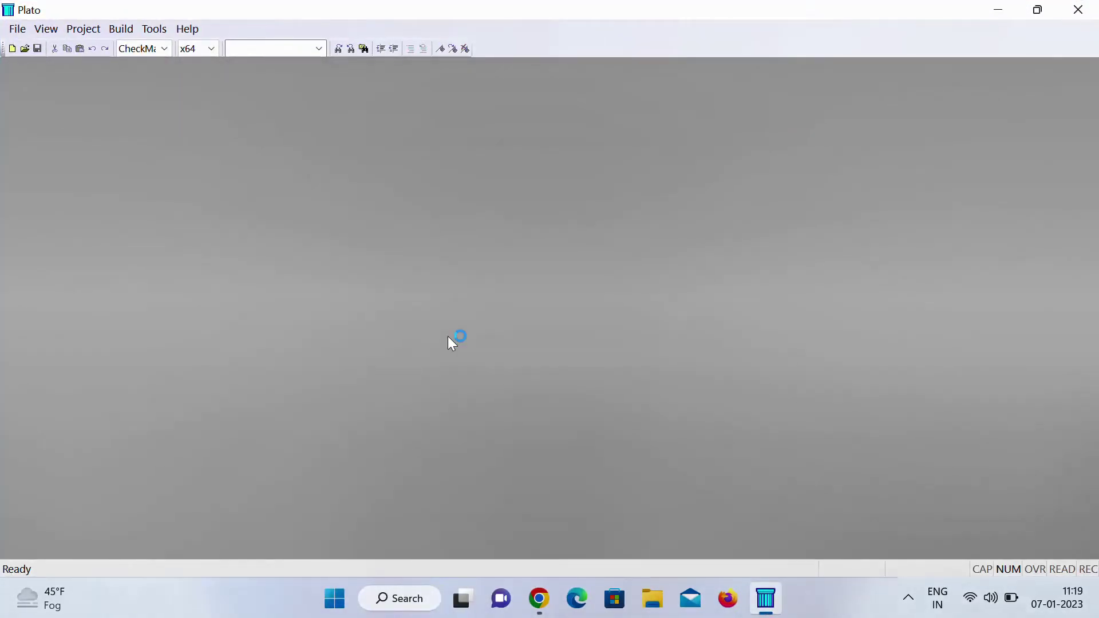
# Create a new Free format Fortran file and write the comment "!program to find sum" as its first line
pyautogui.click(12, 53)
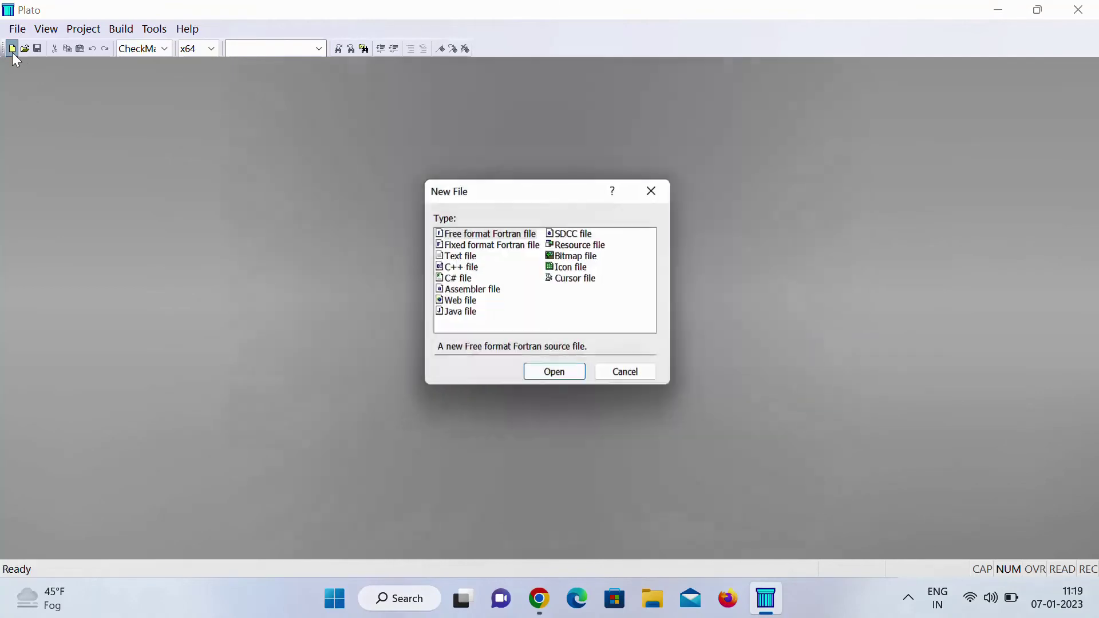
pyautogui.click(562, 379)
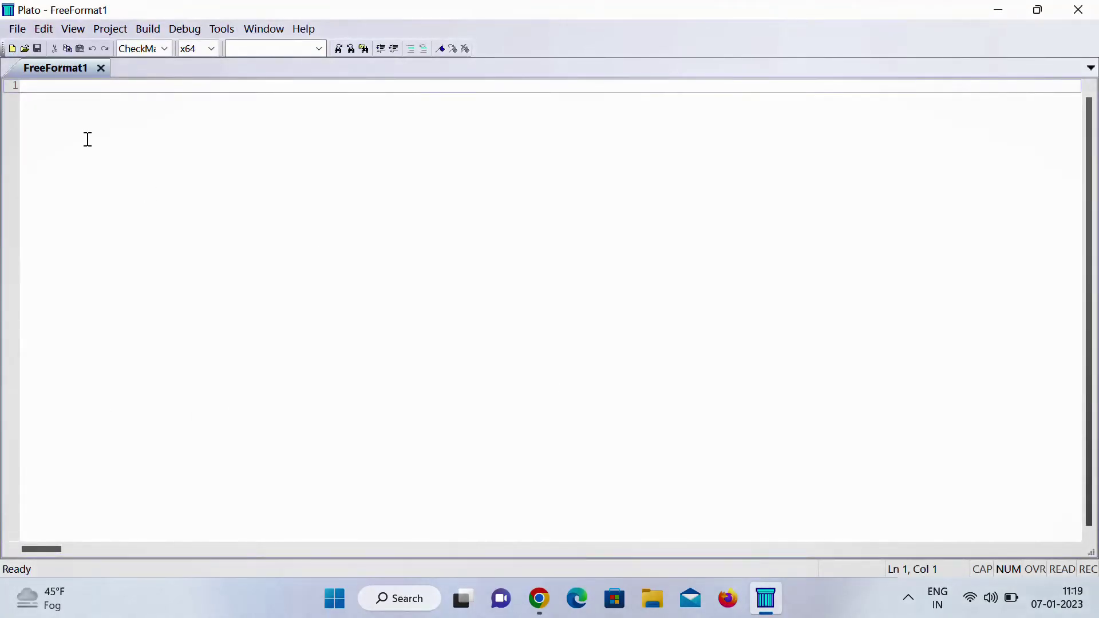
pyautogui.write('!')
pyautogui.write('This')
pyautogui.press('BackSpace')
pyautogui.press('BackSpace')
pyautogui.press('BackSpace')
pyautogui.press('BackSpace')
pyautogui.write('program to f')
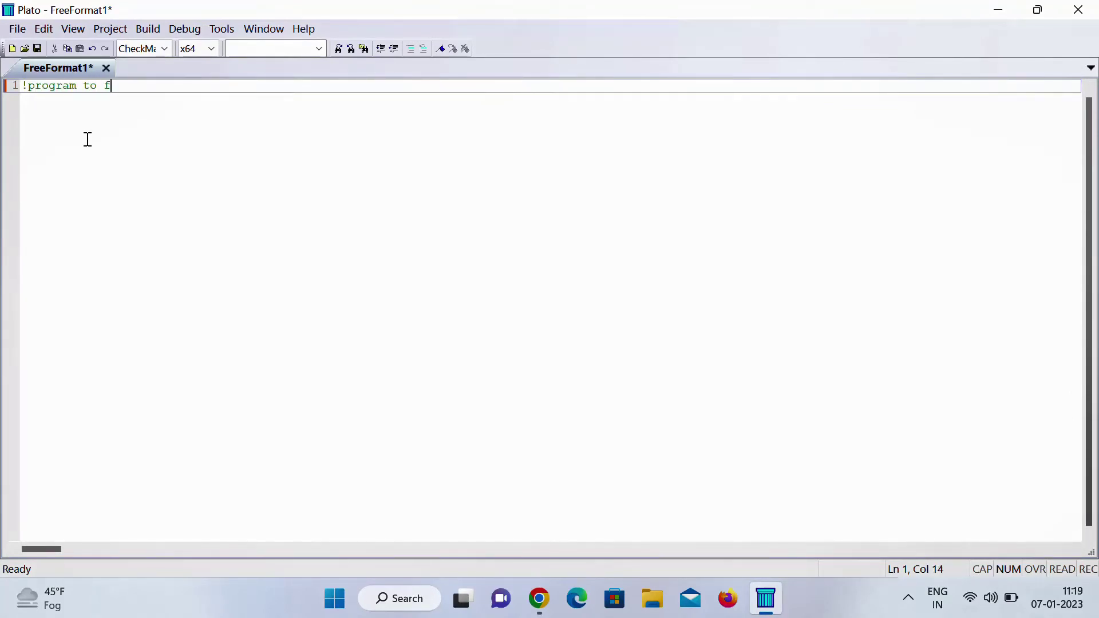
pyautogui.write('ind sum')
pyautogui.press('Return')
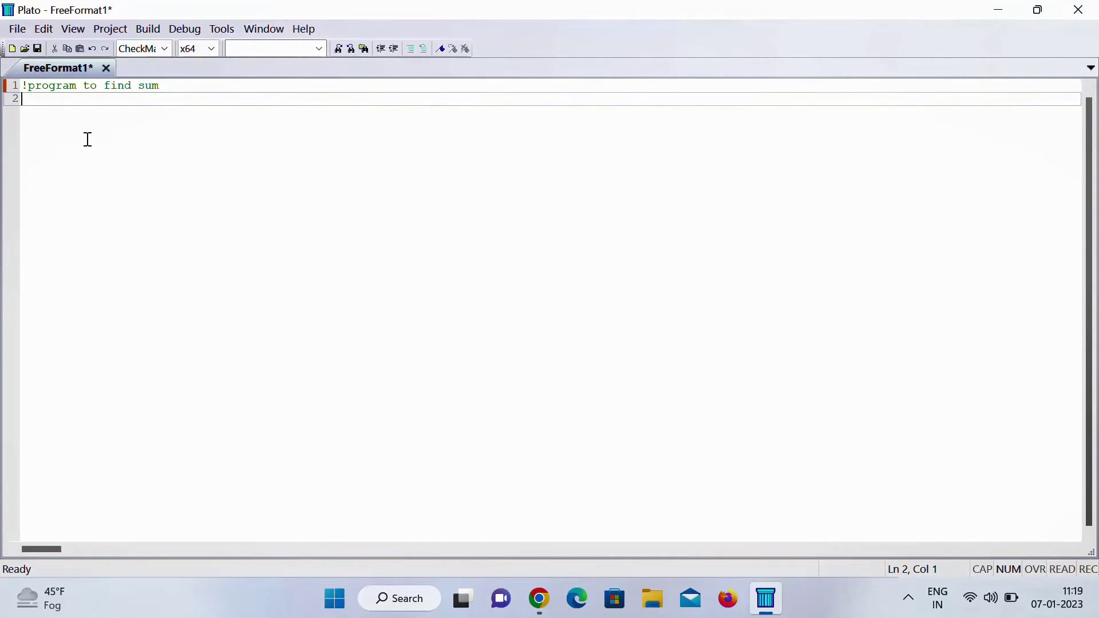
# Add the line "implicit none" and declare the real variables with "real::a,b,c"
pyautogui.write('implicit none')
pyautogui.press('Return')
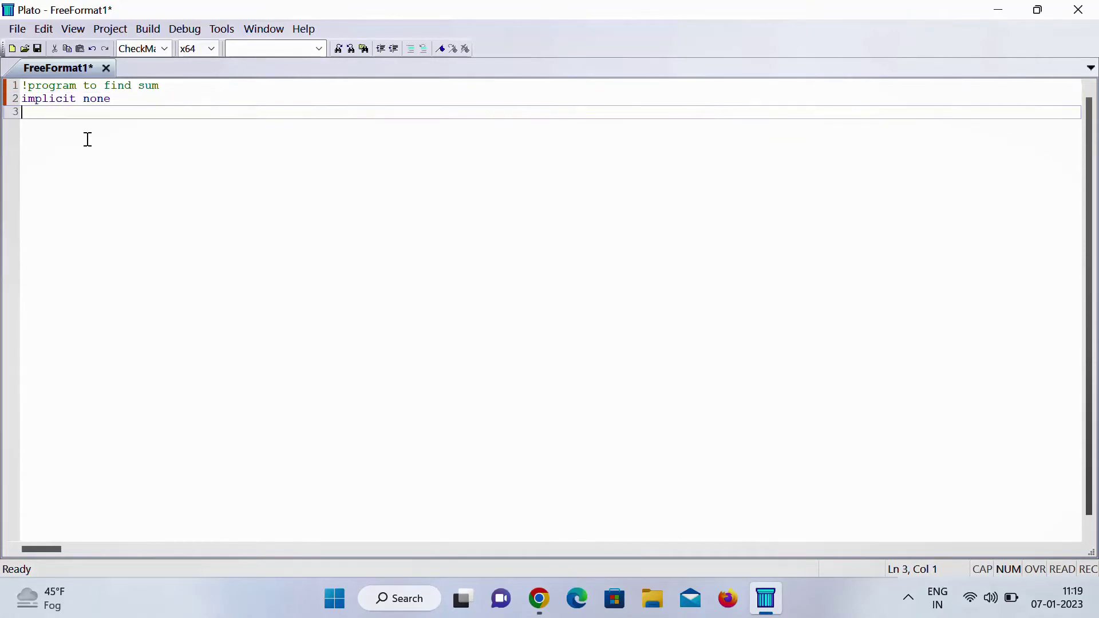
pyautogui.write('real')
pyautogui.write('::a,b,c')
pyautogui.press('Return')
# Add the prompt line print*,"enter two values" followed by the input line read*,a,b
pyautogui.write('print')
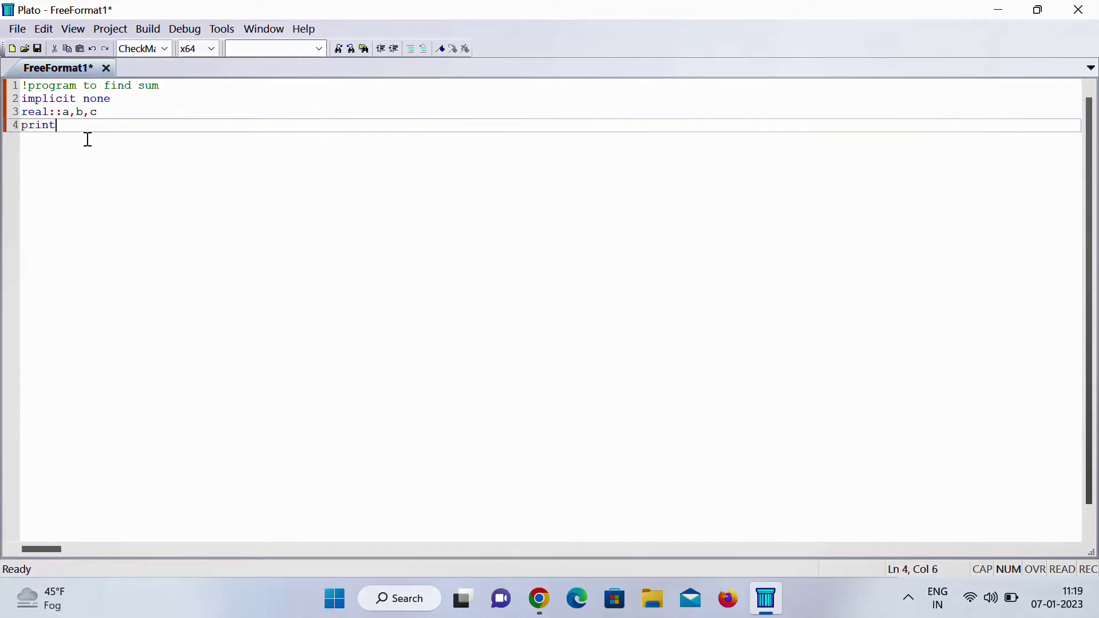
pyautogui.write('*,"enter two values"')
pyautogui.press('Return')
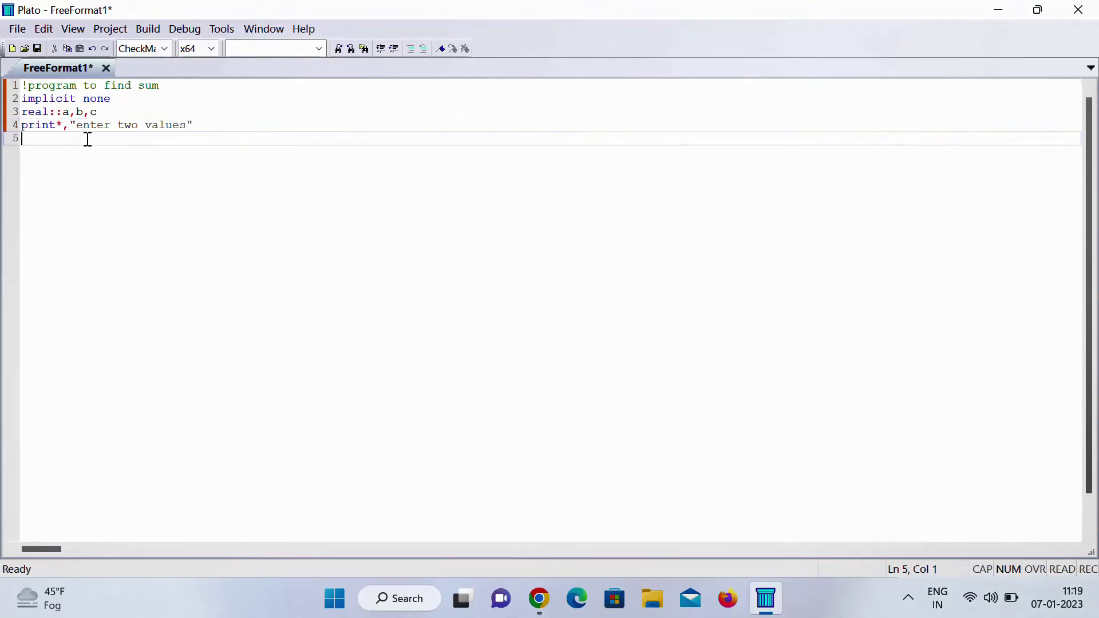
pyautogui.write('read*,a,b')
pyautogui.press('Return')
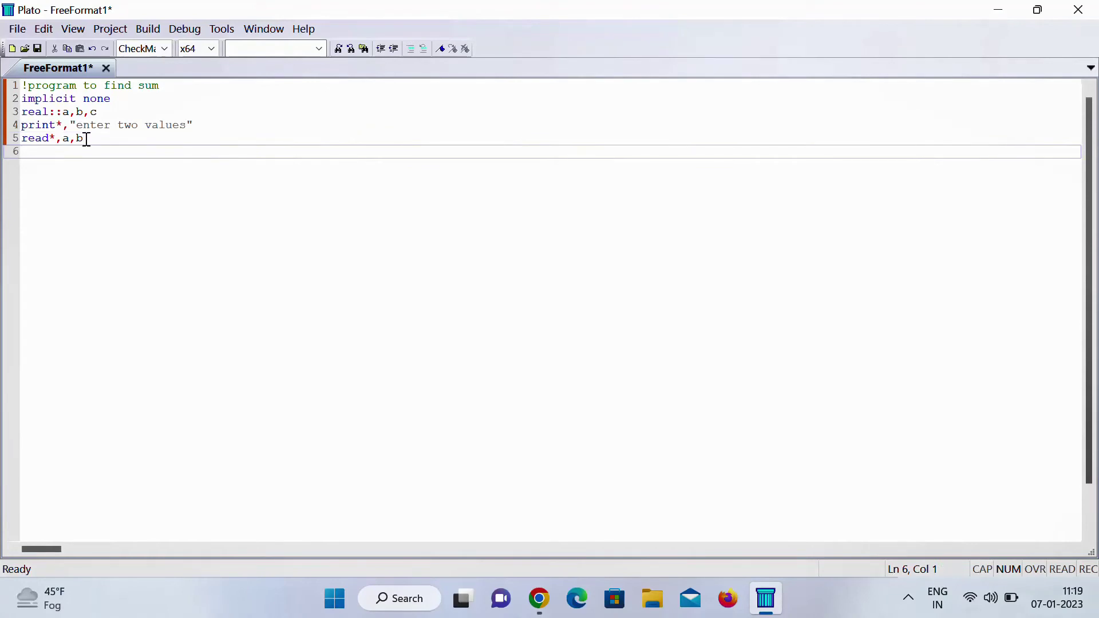
# Add the sum calculation line "c=a+b" below the read statement
pyautogui.write('c=')
pyautogui.write('a=')
pyautogui.write('b')
pyautogui.press('BackSpace')
pyautogui.press('BackSpace')
pyautogui.write('+b')
pyautogui.press('Return')
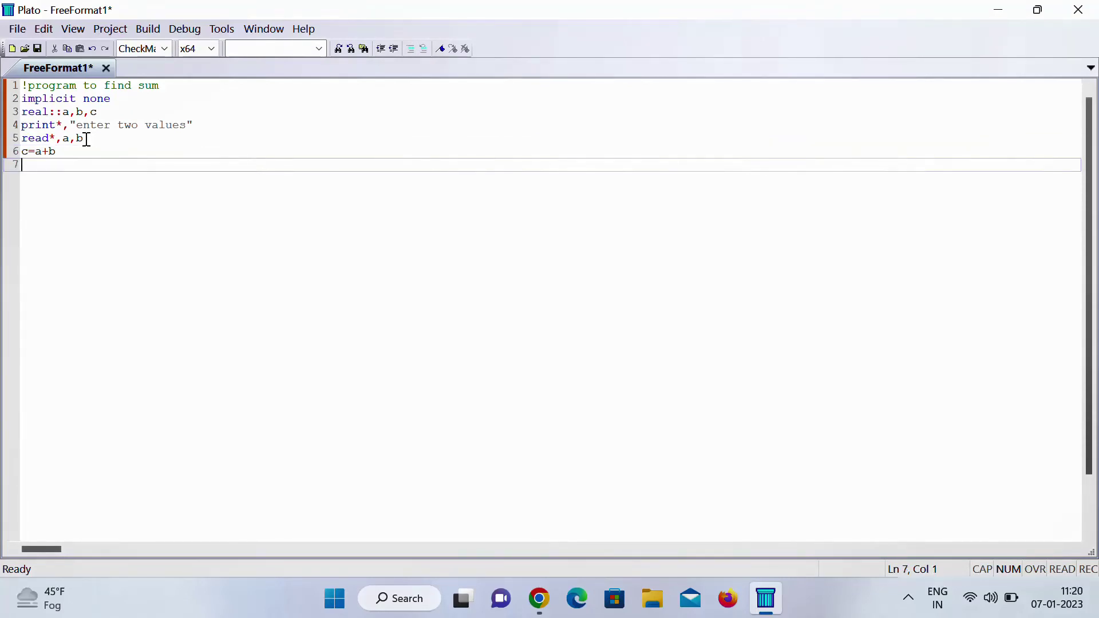
# Add the output line print*,"sum of the numbers is =",c and finish the program with an "end" line
pyautogui.write('print*,"value of c ')
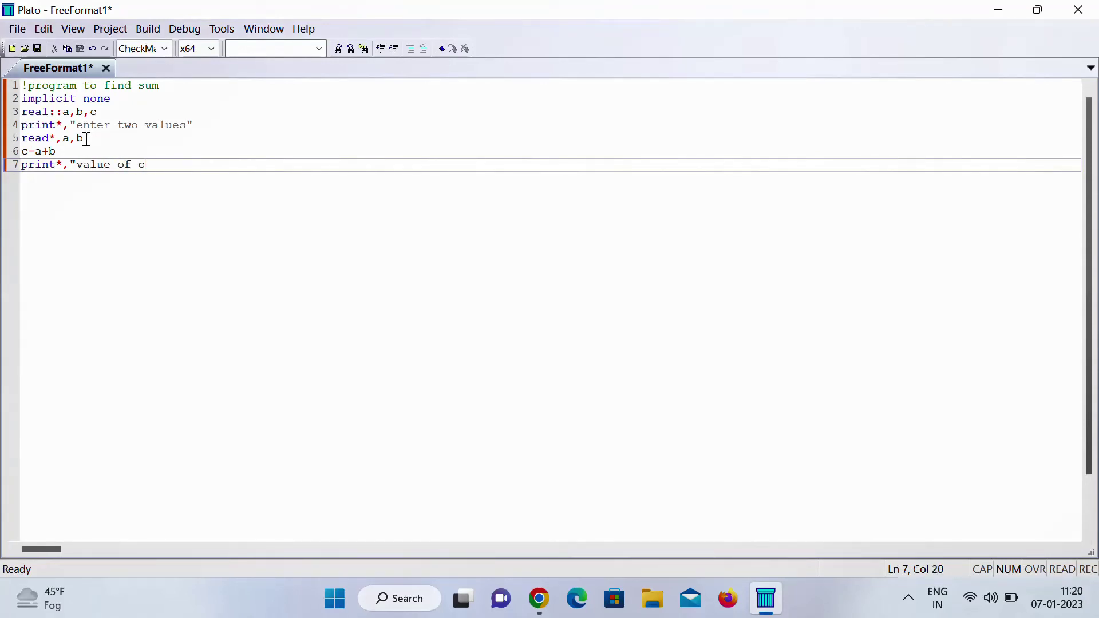
pyautogui.write('o')
pyautogui.press('BackSpace')
pyautogui.write('is')
pyautogui.press('BackSpace')
pyautogui.press('BackSpace')
pyautogui.press('BackSpace')
pyautogui.press('BackSpace')
pyautogui.press('BackSpace')
pyautogui.press('BackSpace')
pyautogui.press('BackSpace')
pyautogui.press('BackSpace')
pyautogui.press('BackSpace')
pyautogui.press('BackSpace')
pyautogui.press('BackSpace')
pyautogui.press('BackSpace')
pyautogui.press('BackSpace')
pyautogui.write('sum of th')
pyautogui.press('BackSpace')
pyautogui.press('BackSpace')
pyautogui.write('the numbers is =')
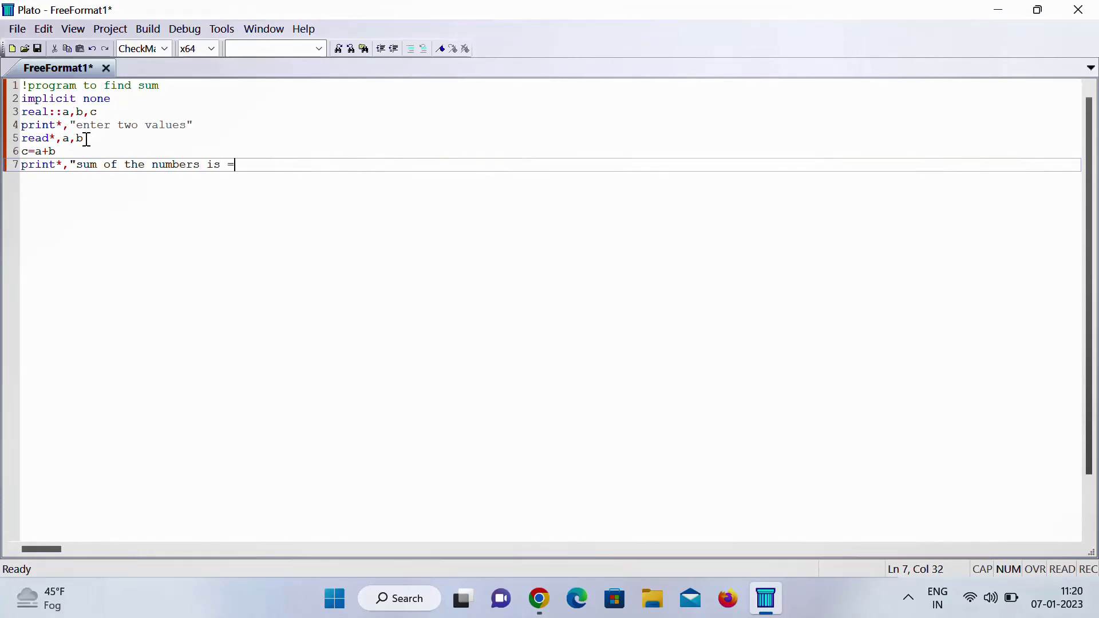
pyautogui.write('",v')
pyautogui.press('BackSpace')
pyautogui.write('c')
pyautogui.press('Return')
pyautogui.write('end')
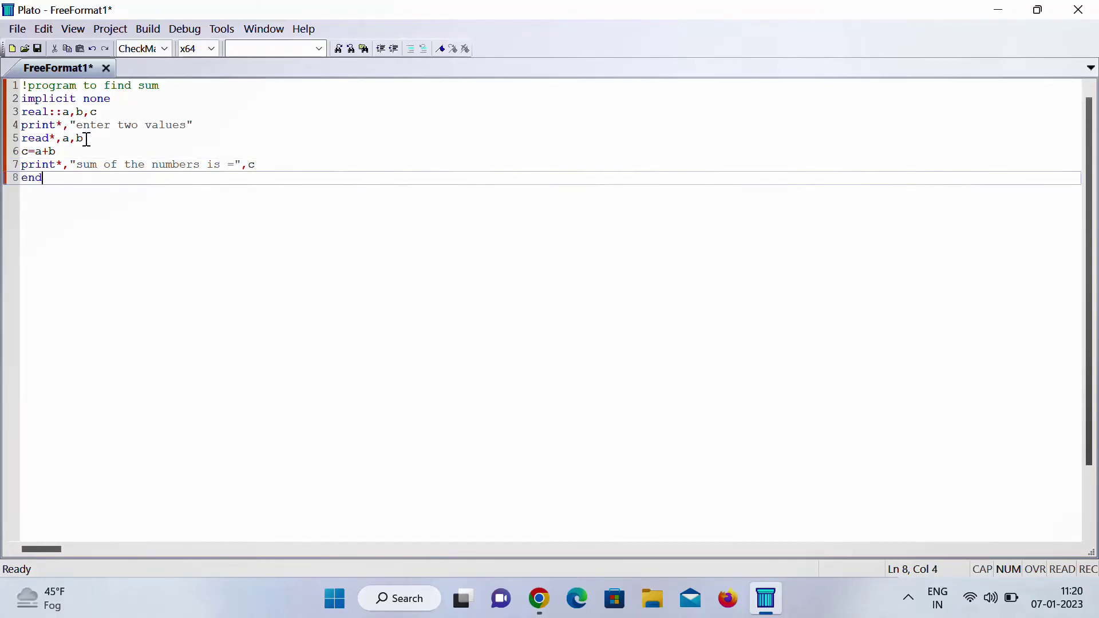
# Compile the program, saving it as FreeFormat1 in Documents over the existing file, and build the executable
pyautogui.click(162, 29)
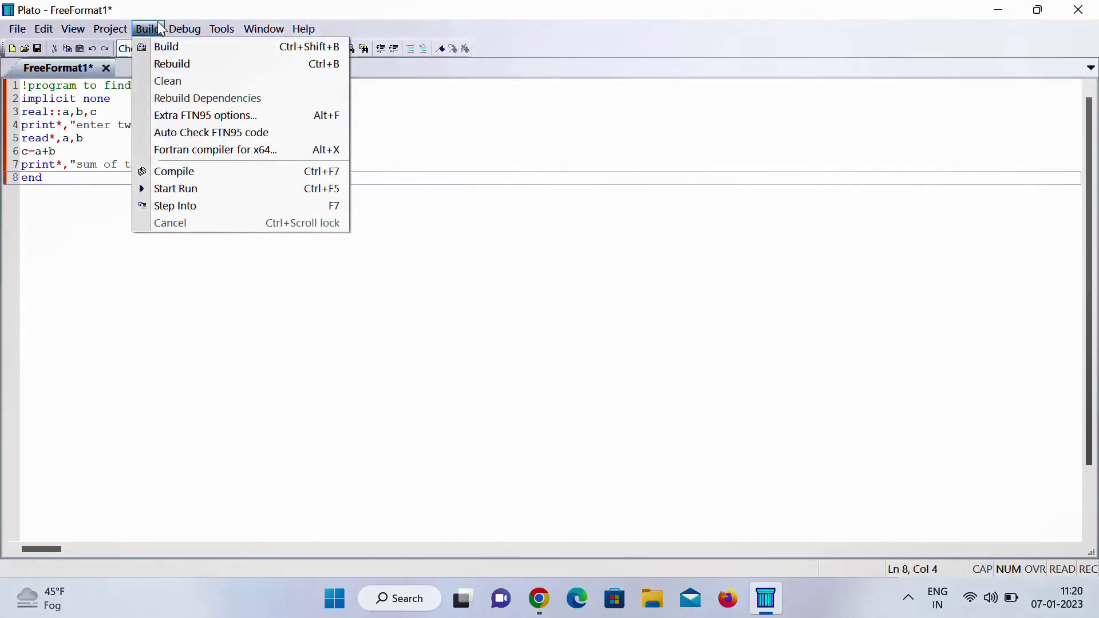
pyautogui.click(189, 171)
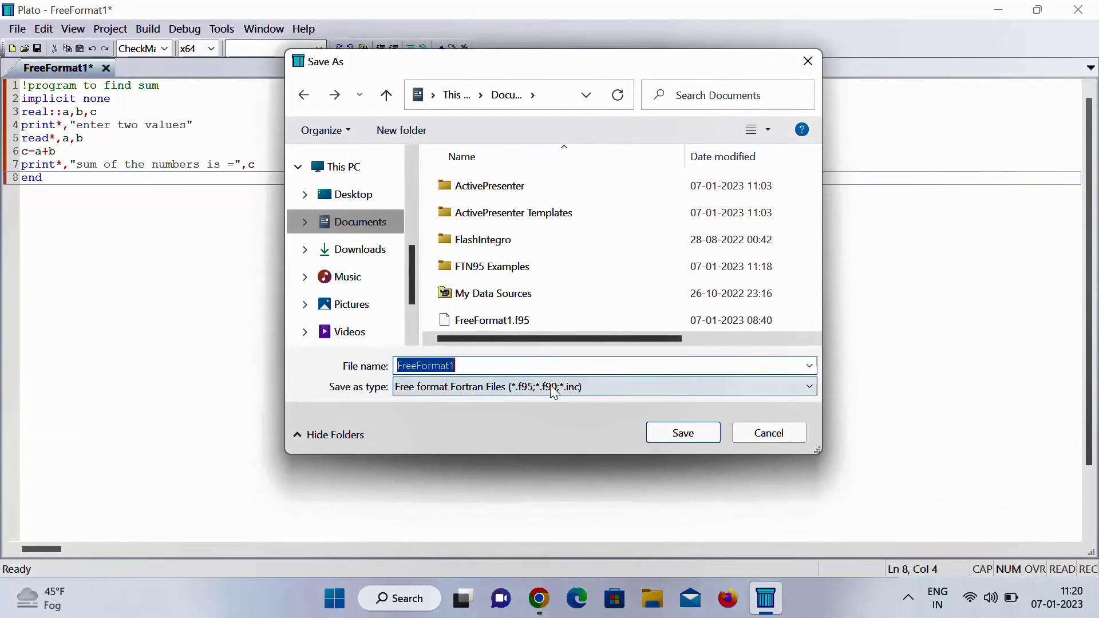
pyautogui.click(673, 433)
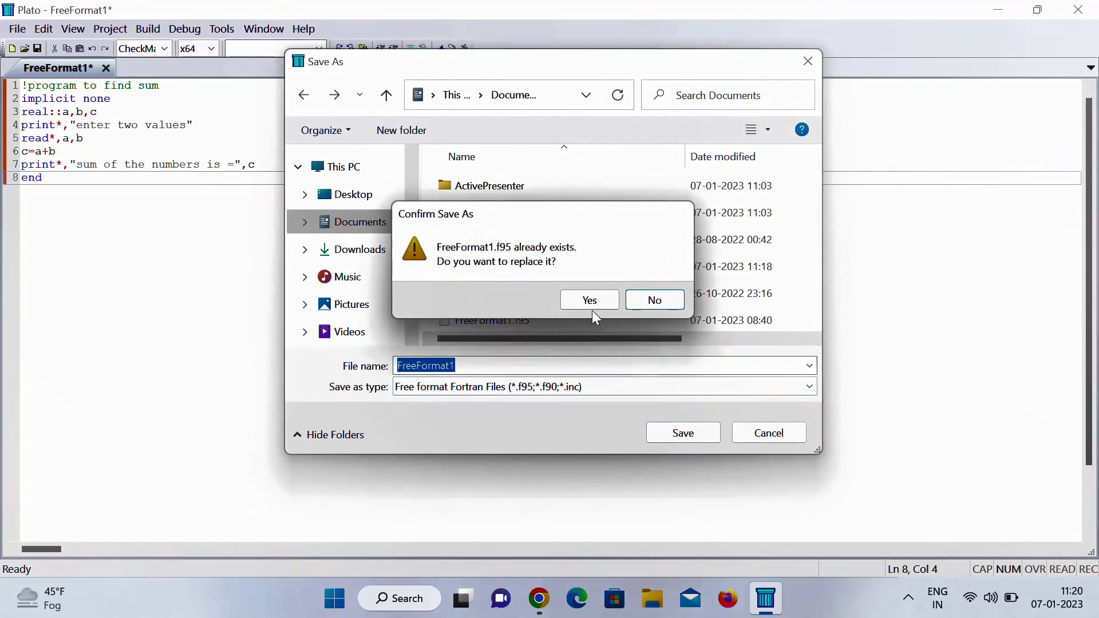
pyautogui.click(588, 303)
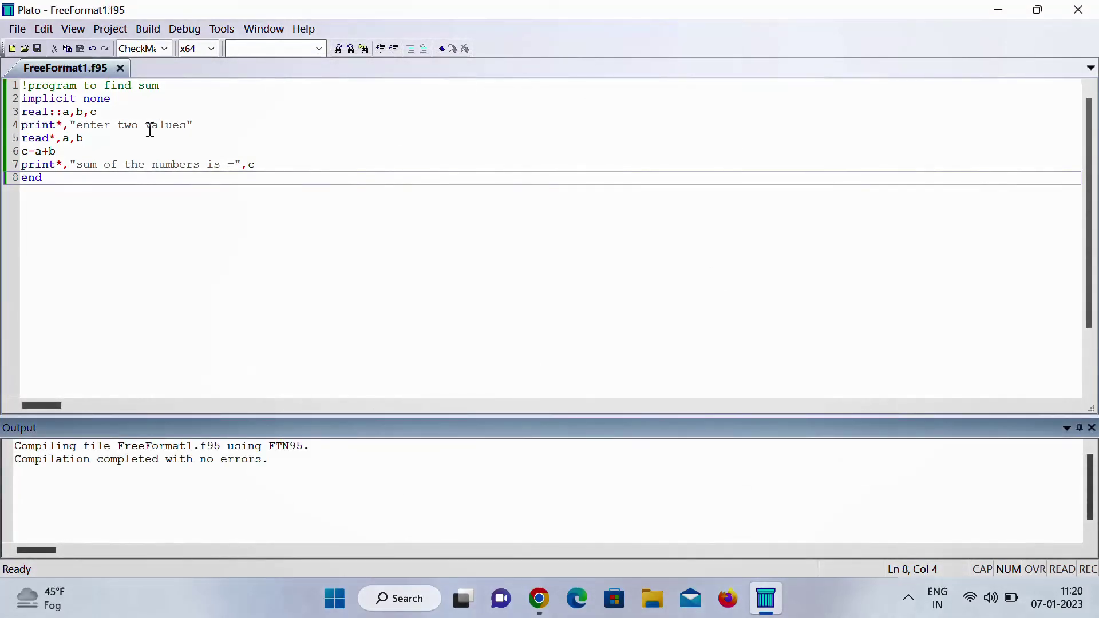
pyautogui.click(149, 28)
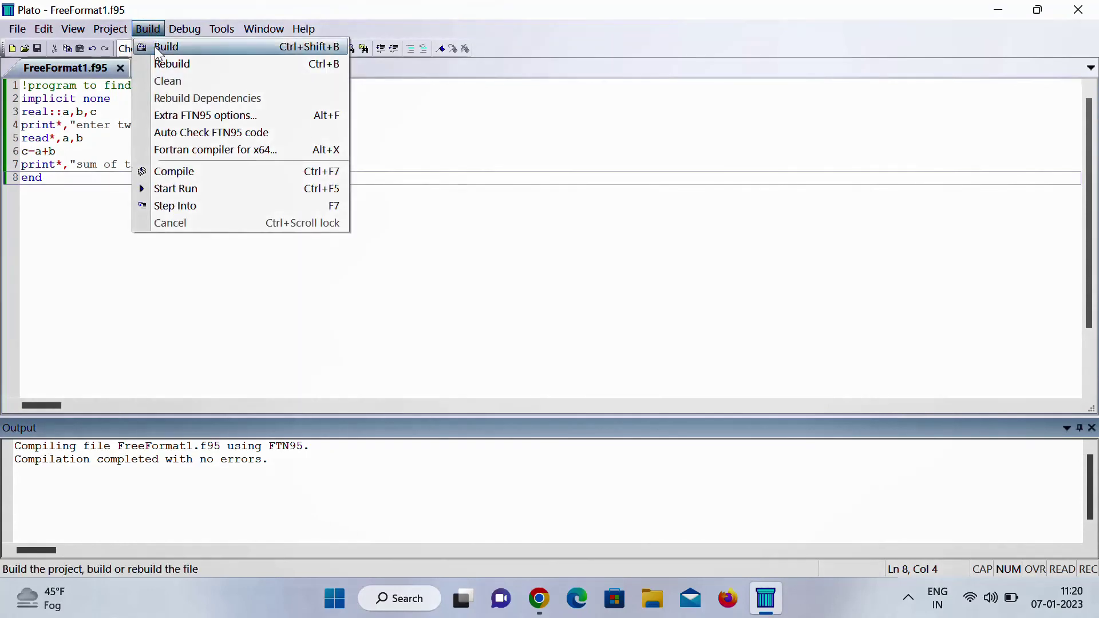
pyautogui.click(177, 46)
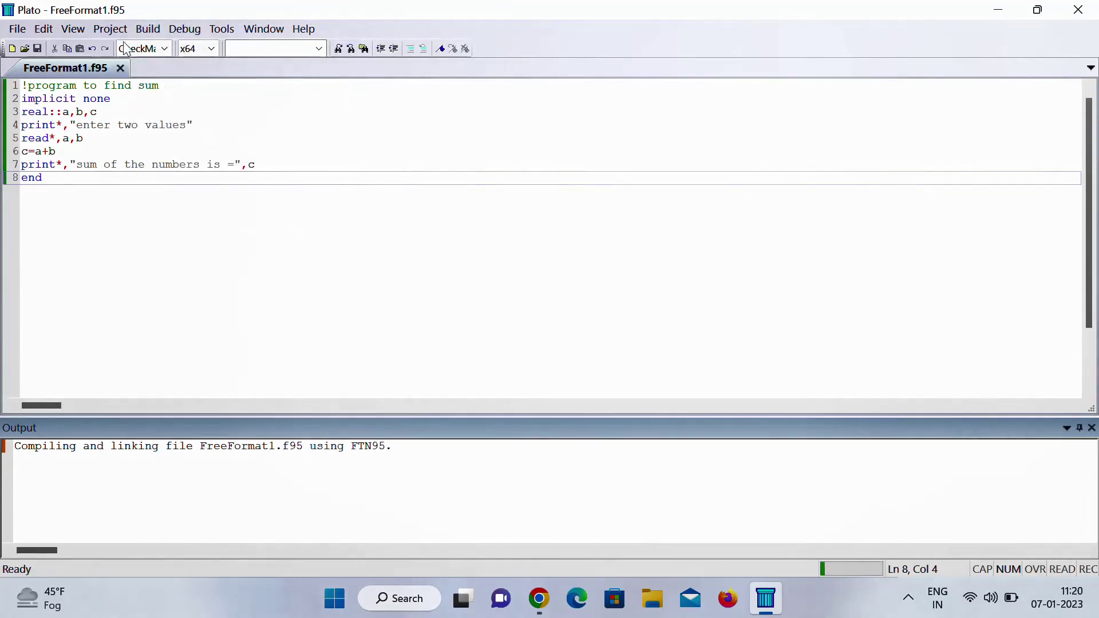
# Run the built program with 3 and 5 as the two values, and close its console window
pyautogui.click(149, 29)
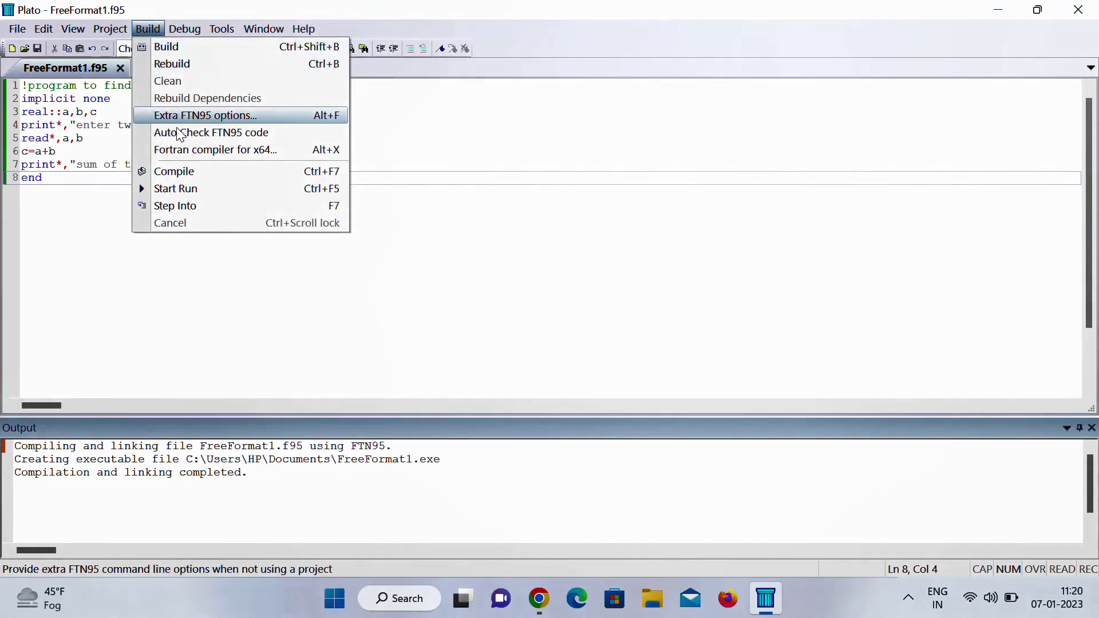
pyautogui.click(191, 195)
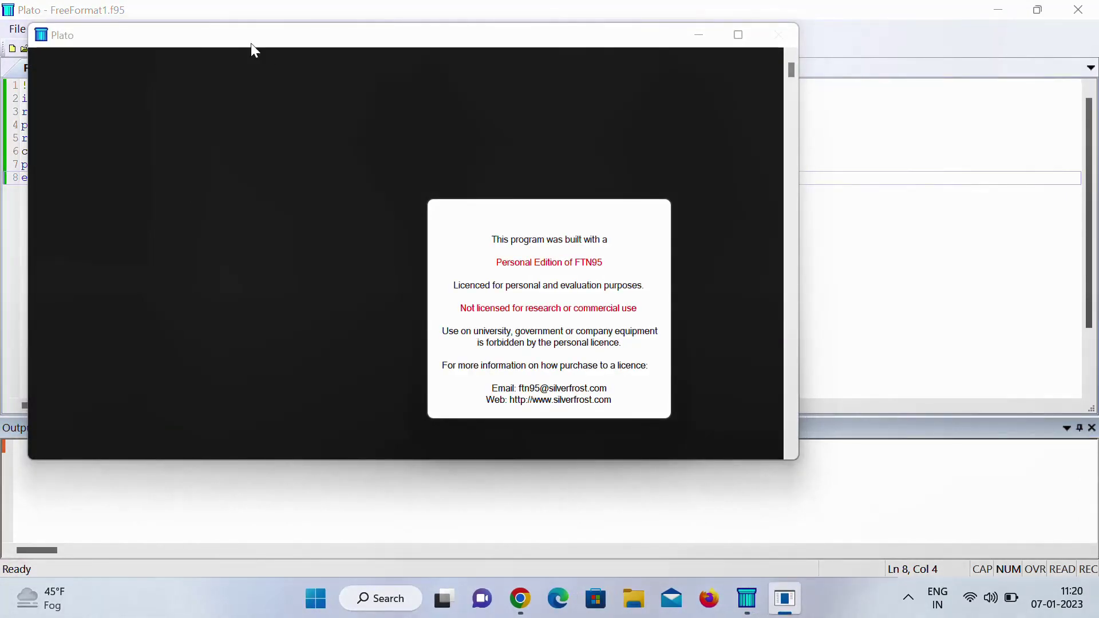
pyautogui.moveTo(238, 37); pyautogui.dragTo(319, 63)
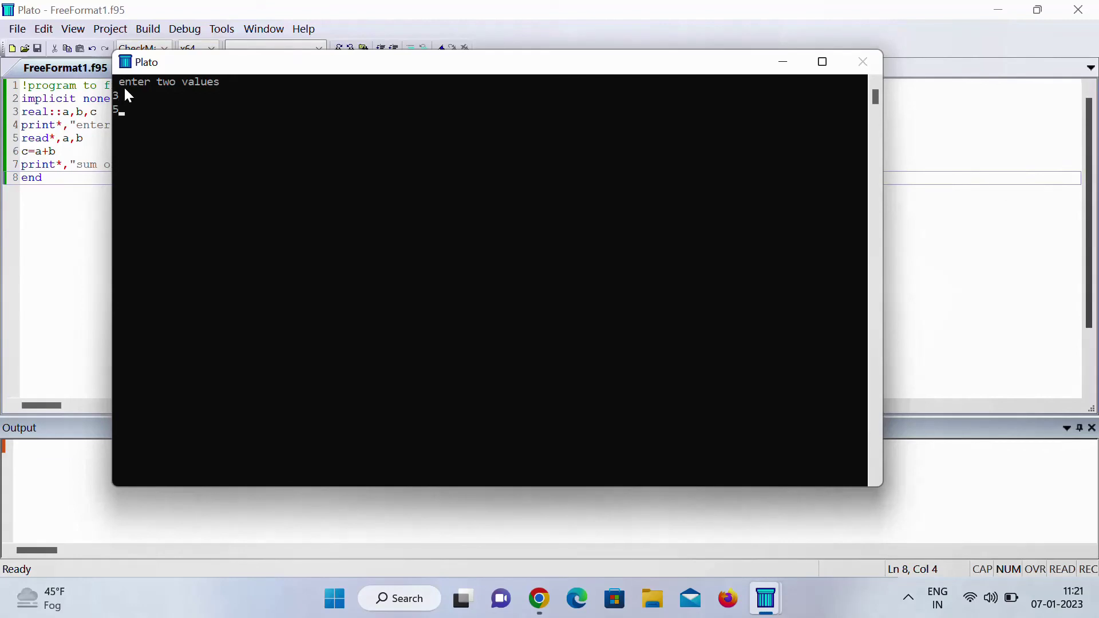
pyautogui.press('Return')
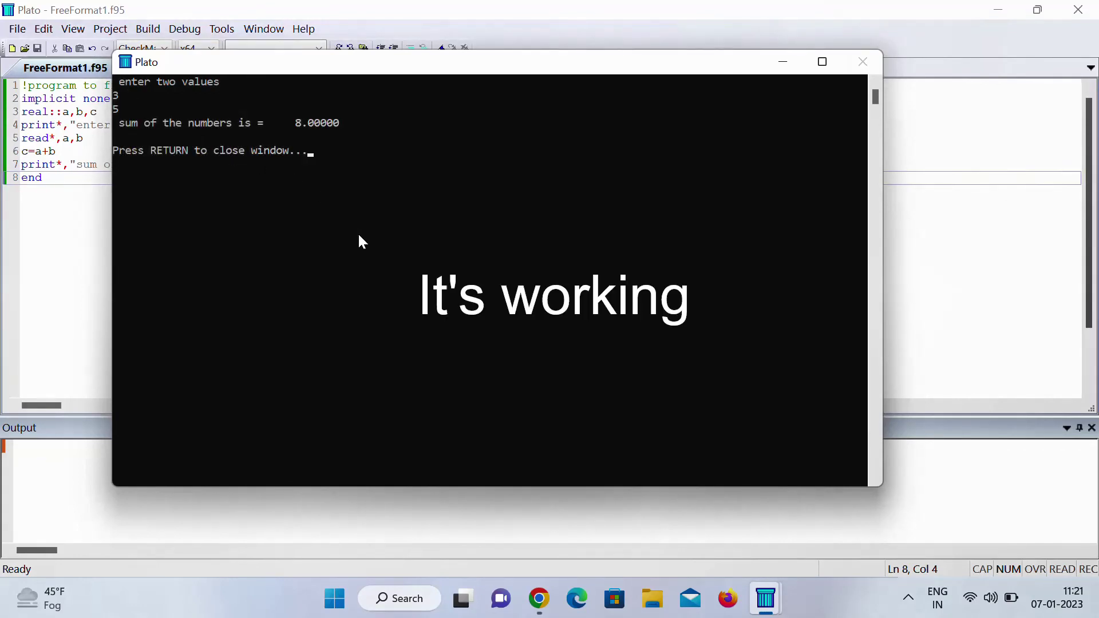
pyautogui.press('Return')
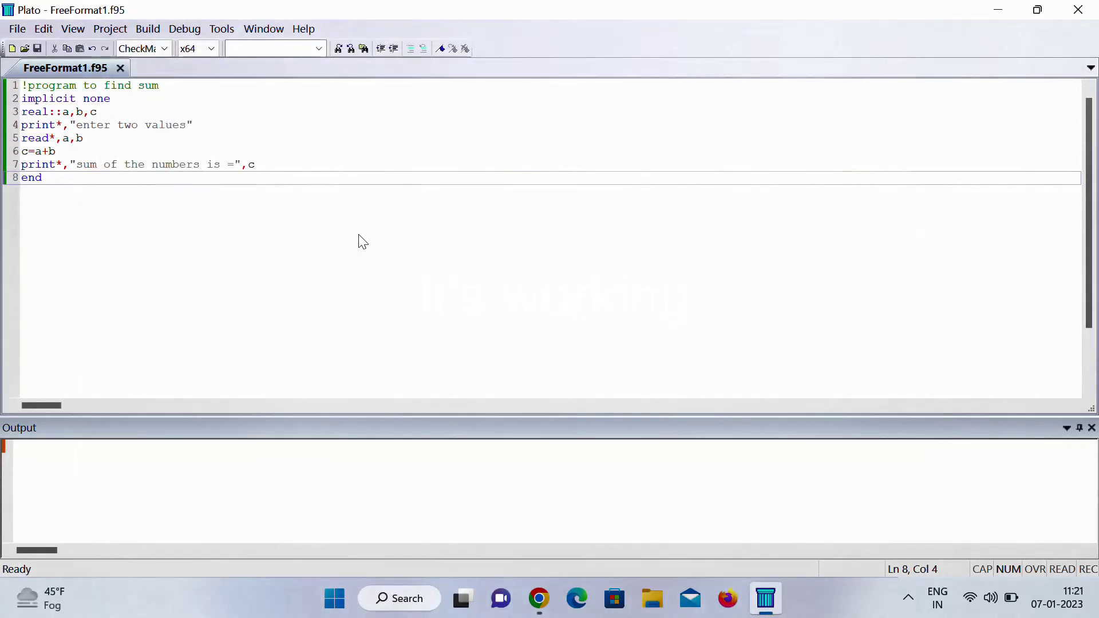